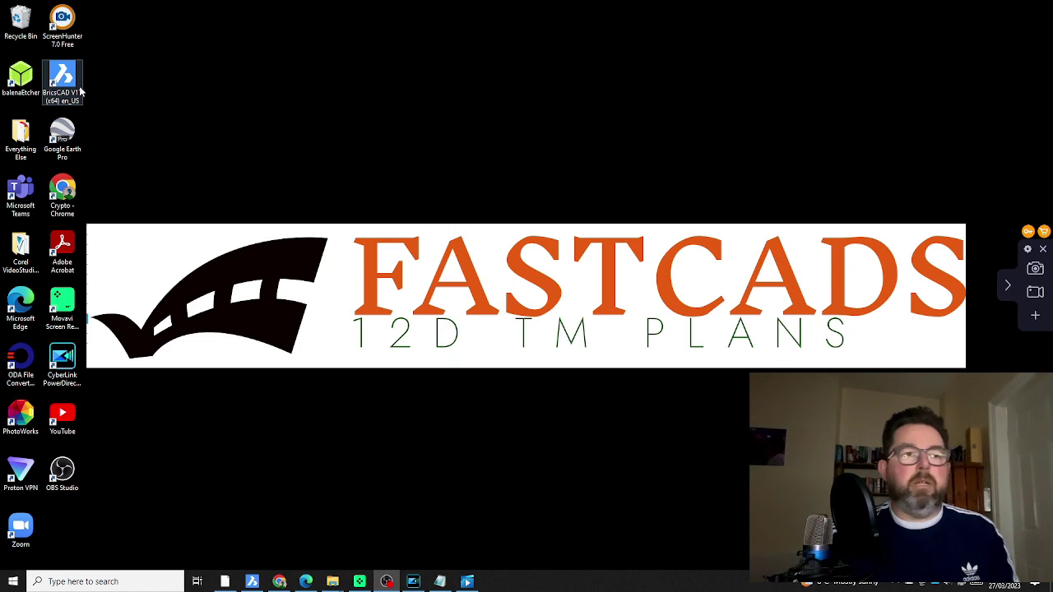
Step: Look over the Cone Software pricing page in the web browser
click(280, 582)
click(574, 13)
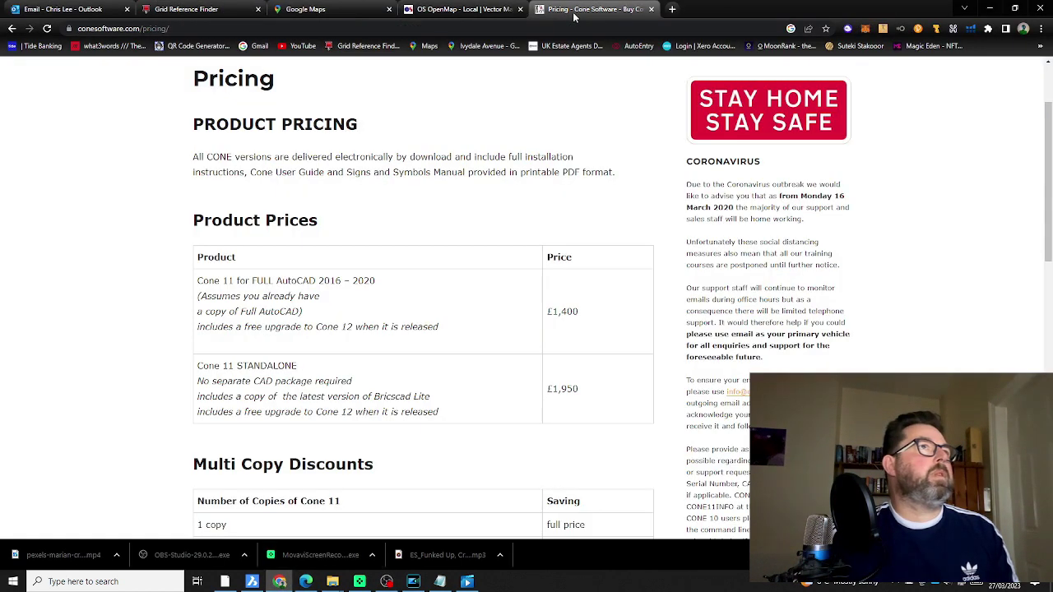
scroll(607, 324, up, 3)
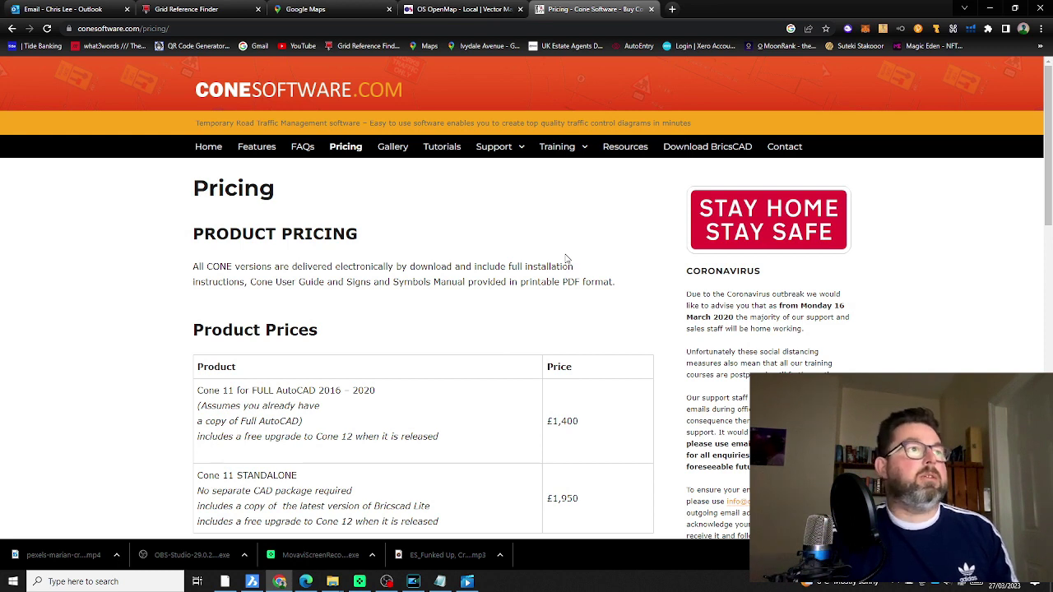
scroll(567, 260, down, 1)
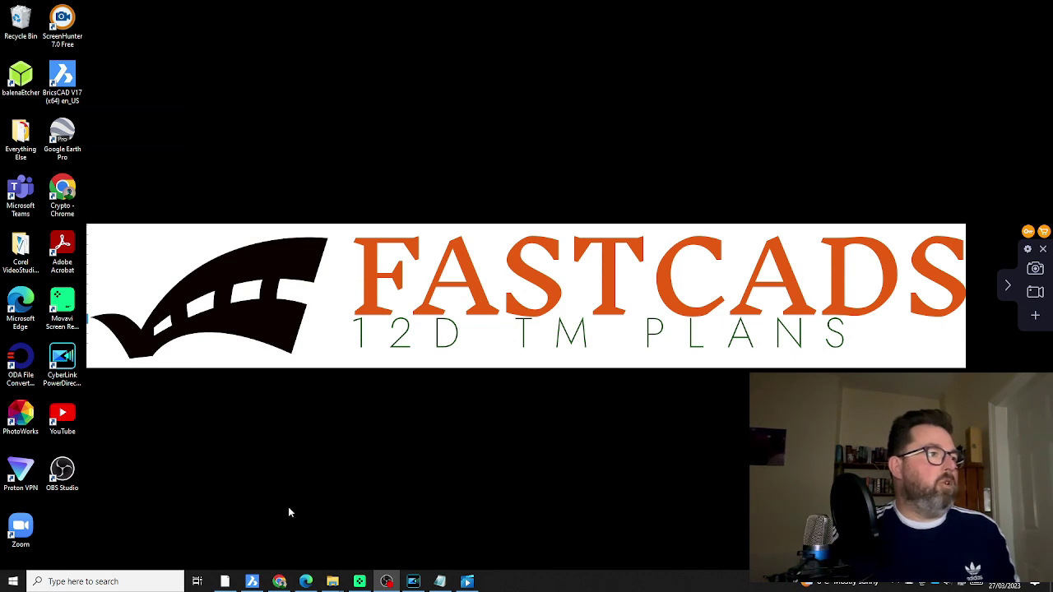
Step: Bring BricsCAD forward and review its toolbar list, including CONE11UKBC2D
click(254, 583)
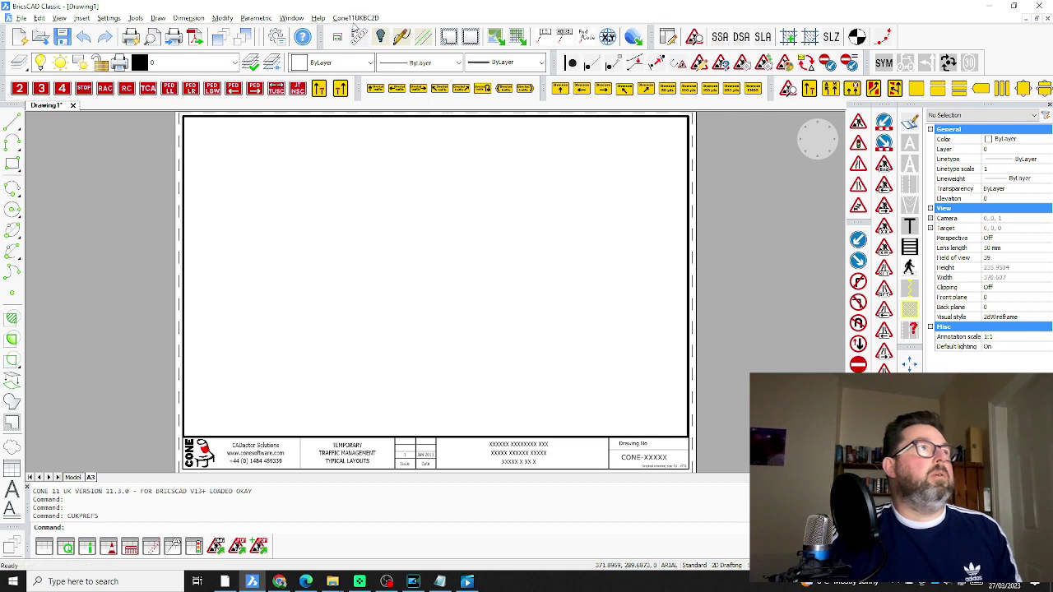
right_click(1000, 62)
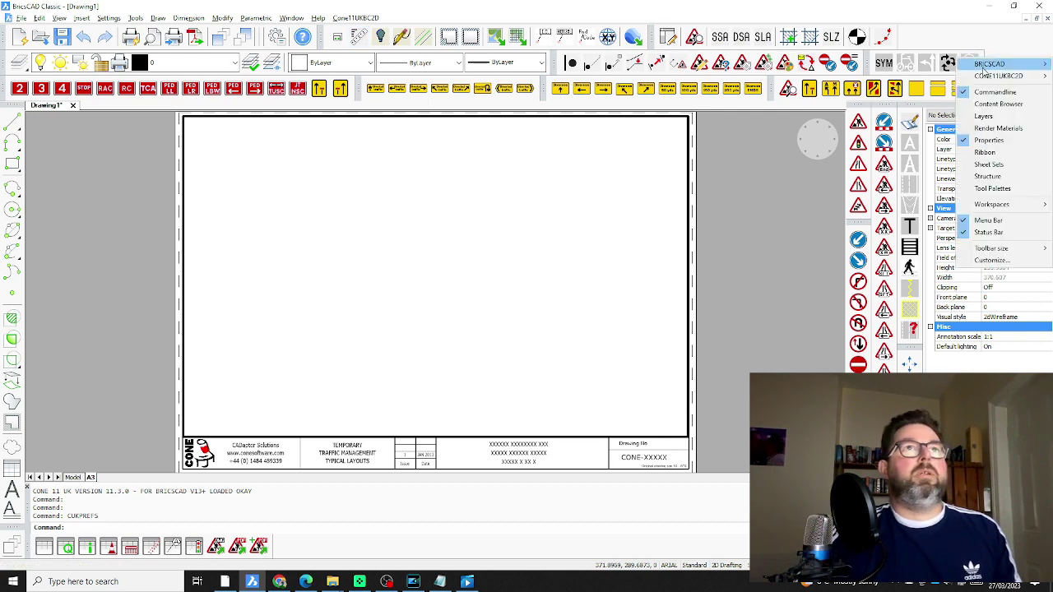
mouse_move(991, 77)
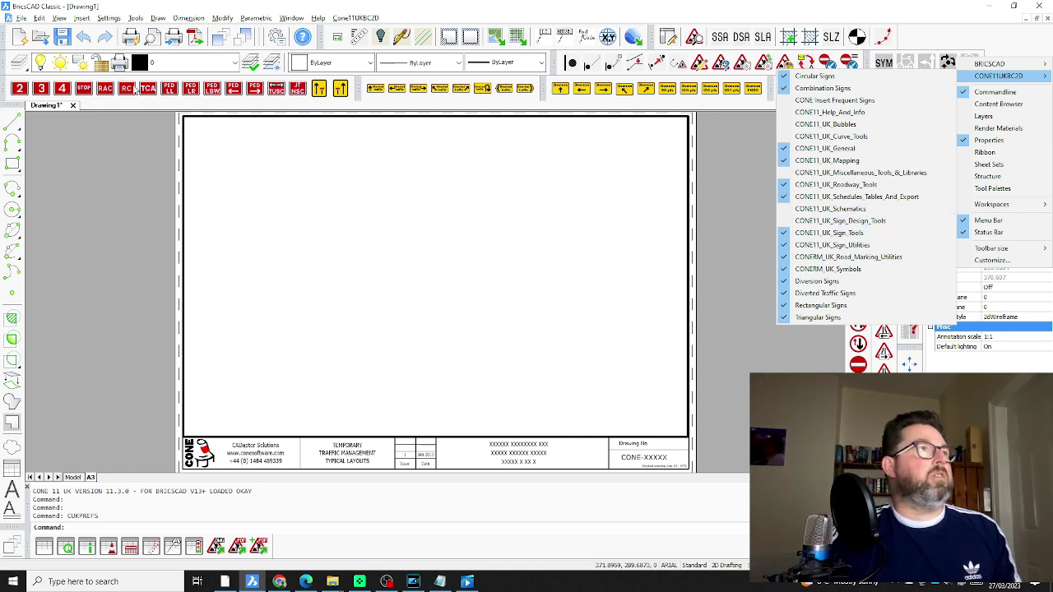
click(749, 159)
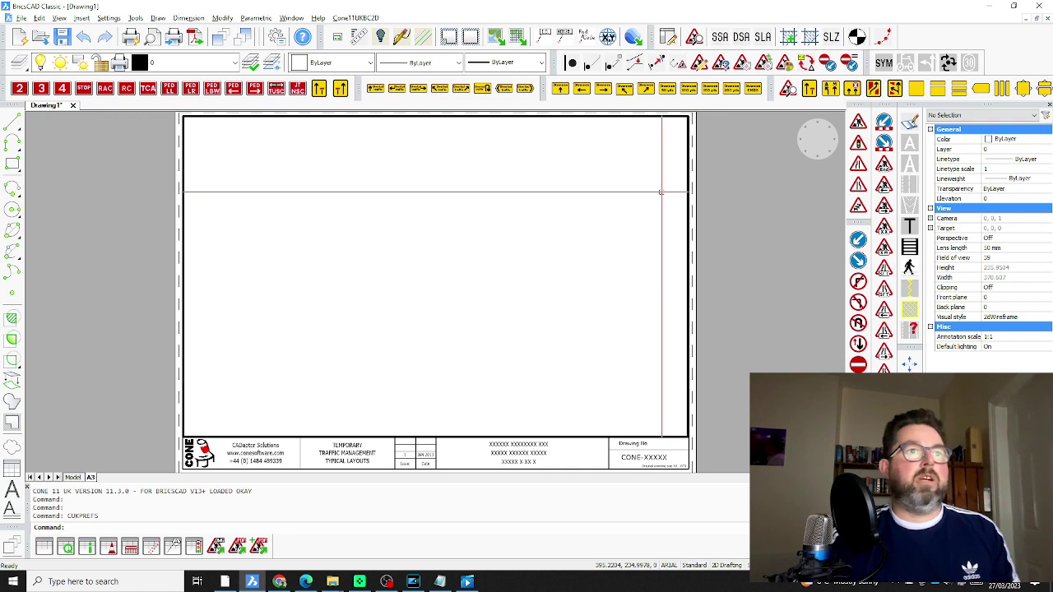
Step: Show the desktop and restore the Library folder window in File Explorer
key(super+d)
mouse_move(334, 580)
click(368, 556)
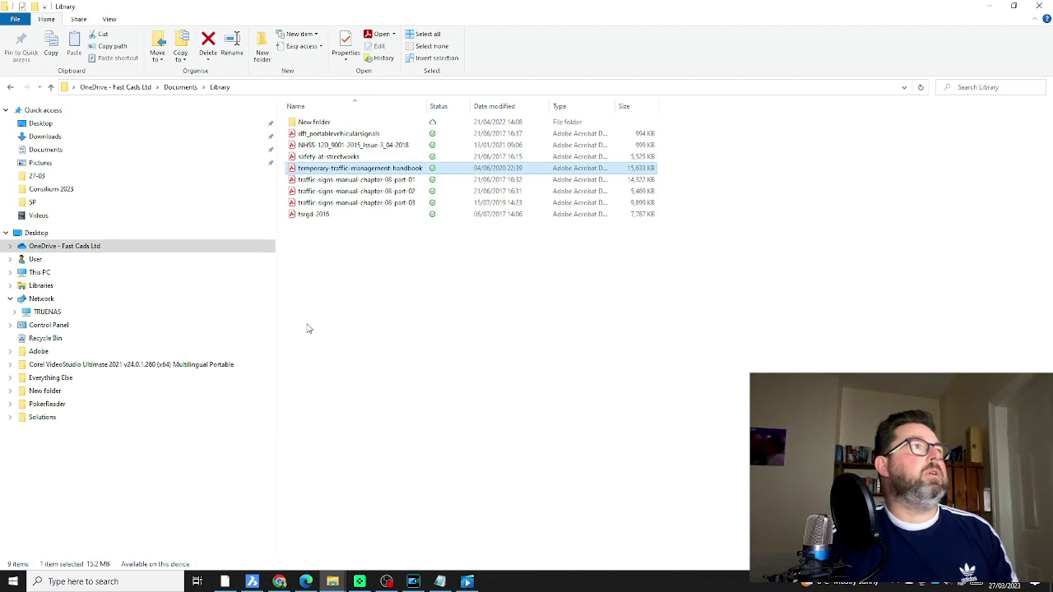
click(359, 135)
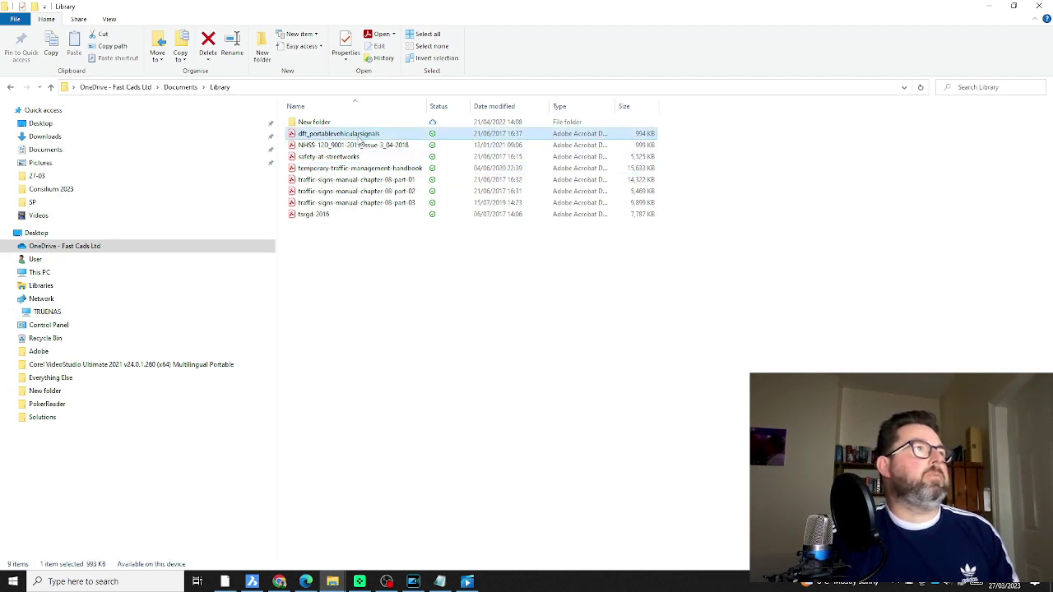
double_click(358, 135)
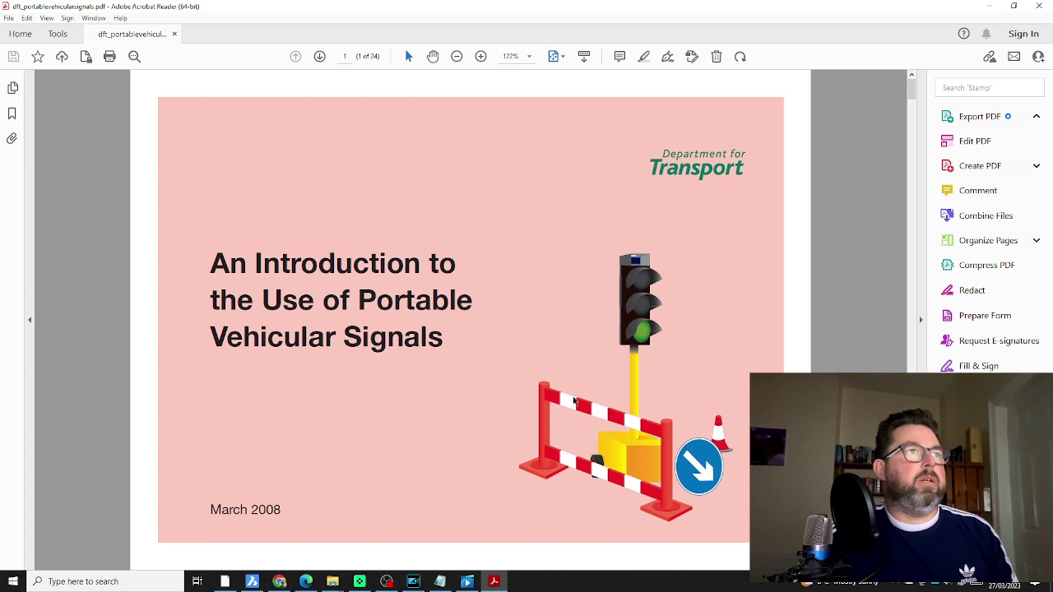
scroll(541, 340, down, 10)
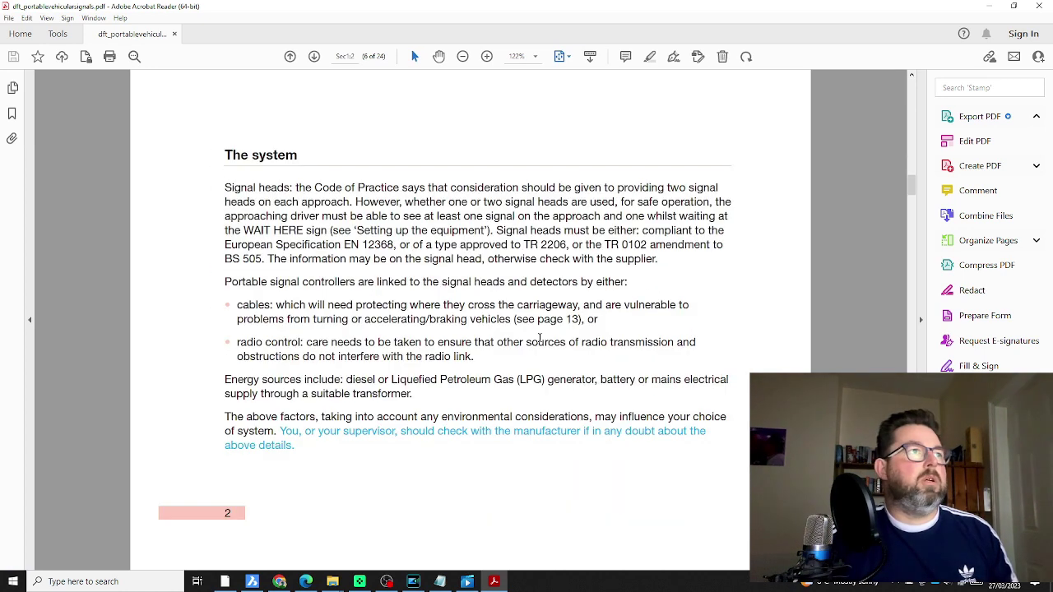
scroll(540, 341, down, 10)
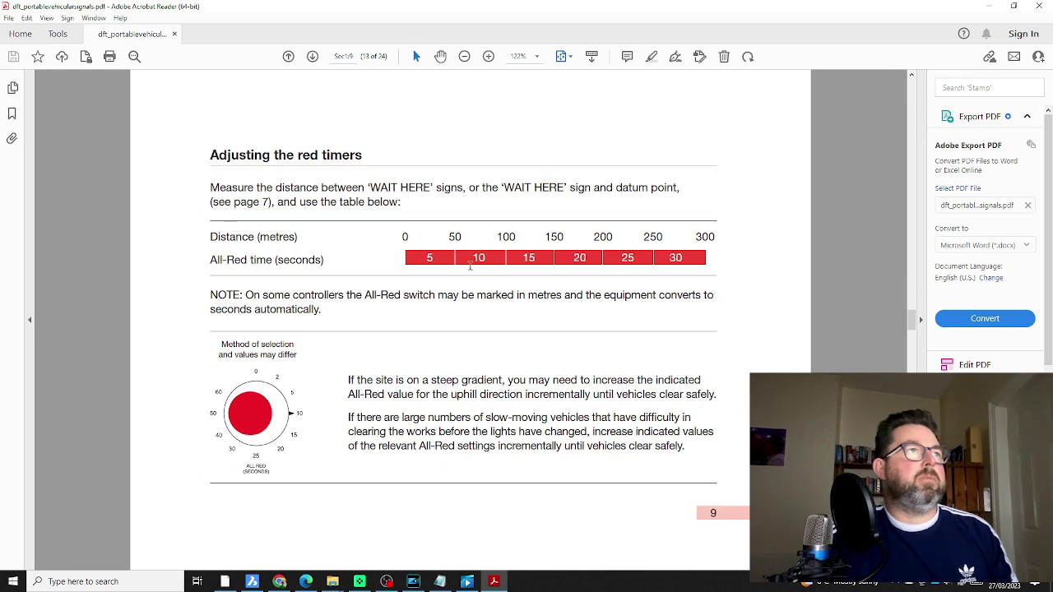
scroll(633, 281, down, 1)
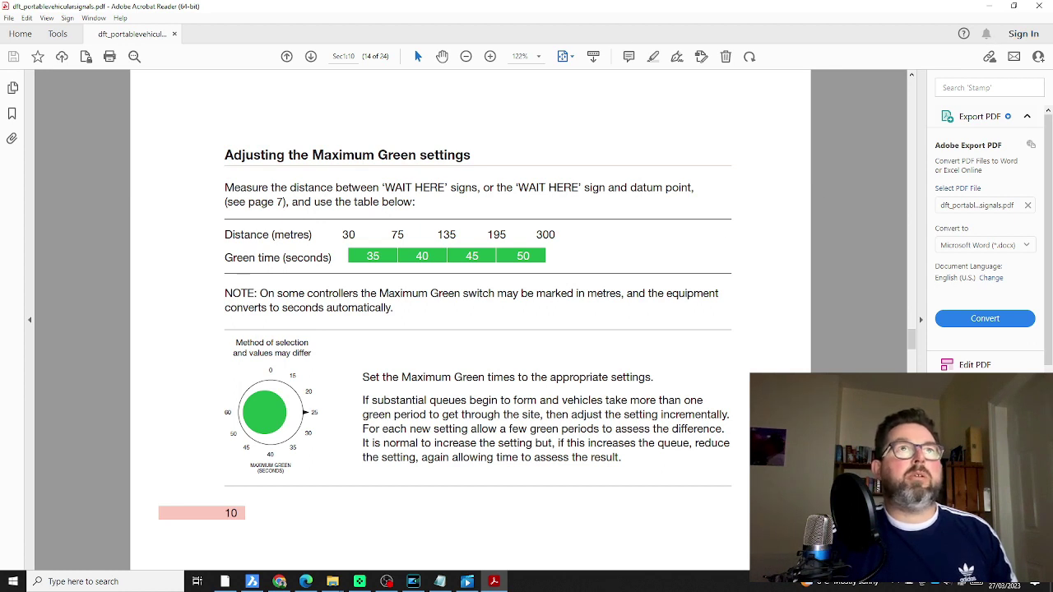
click(1038, 5)
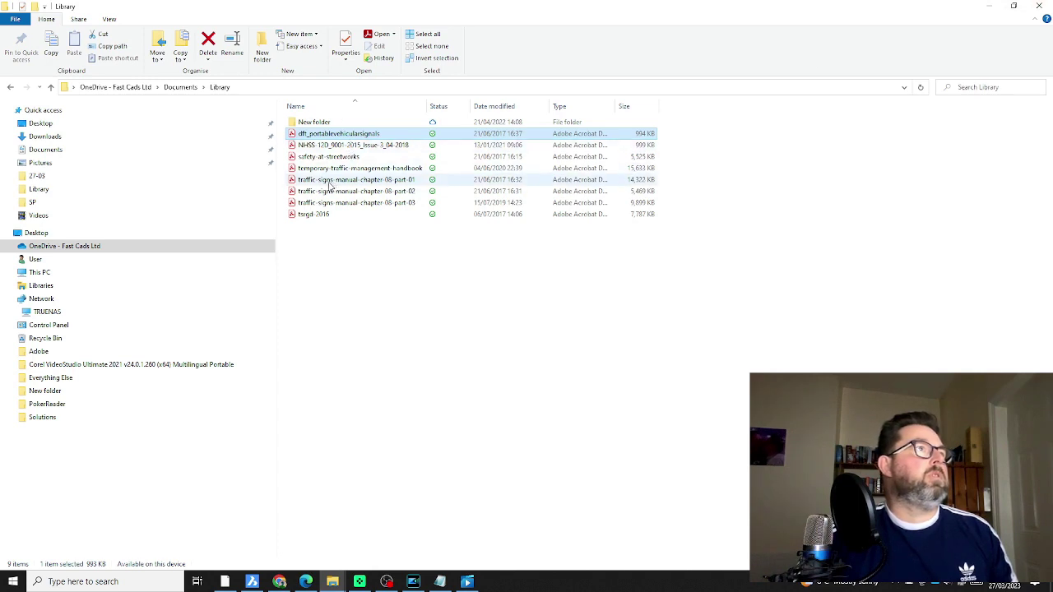
Step: Open the safety-at-streetworks manual and scroll through its opening pages
double_click(343, 158)
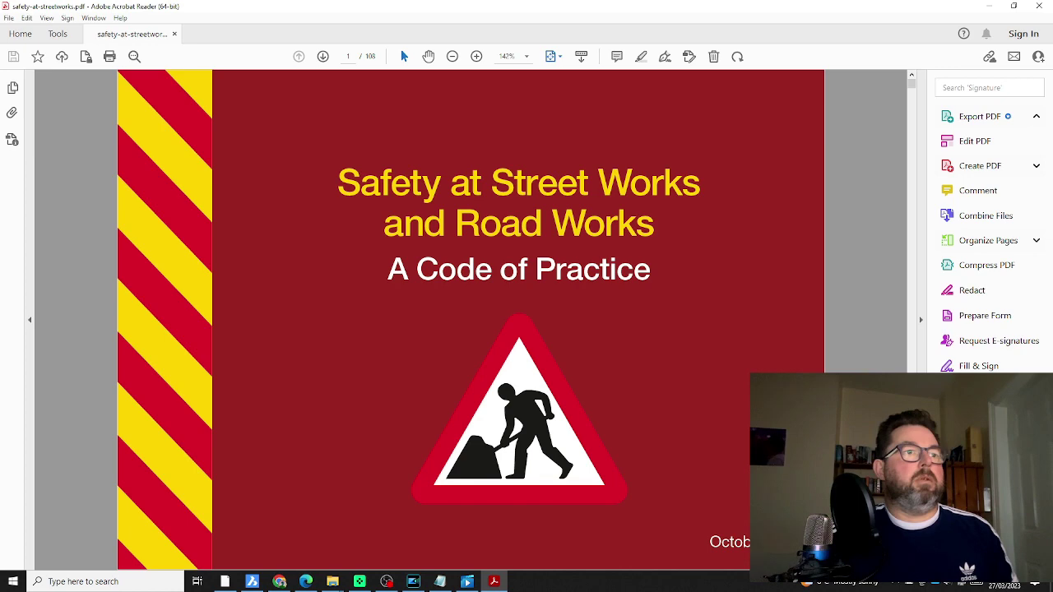
scroll(665, 527, down, 10)
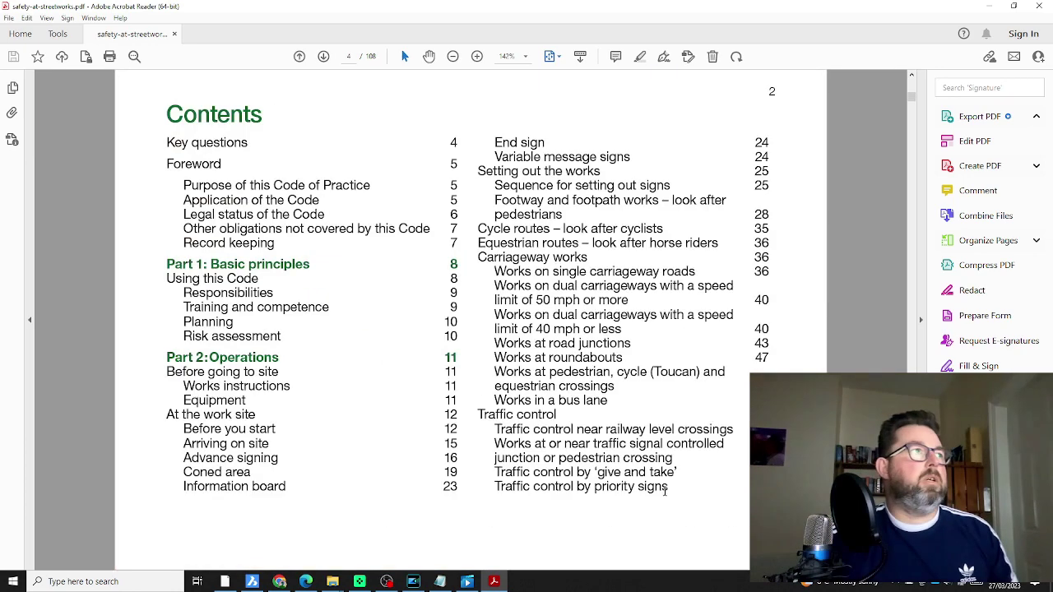
scroll(666, 496, down, 12)
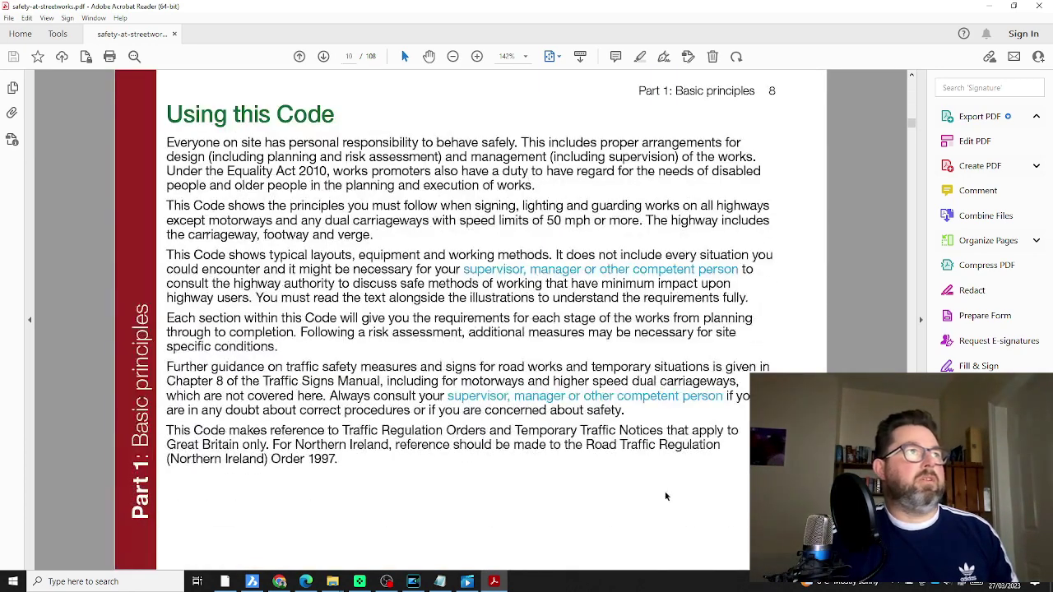
scroll(667, 496, down, 14)
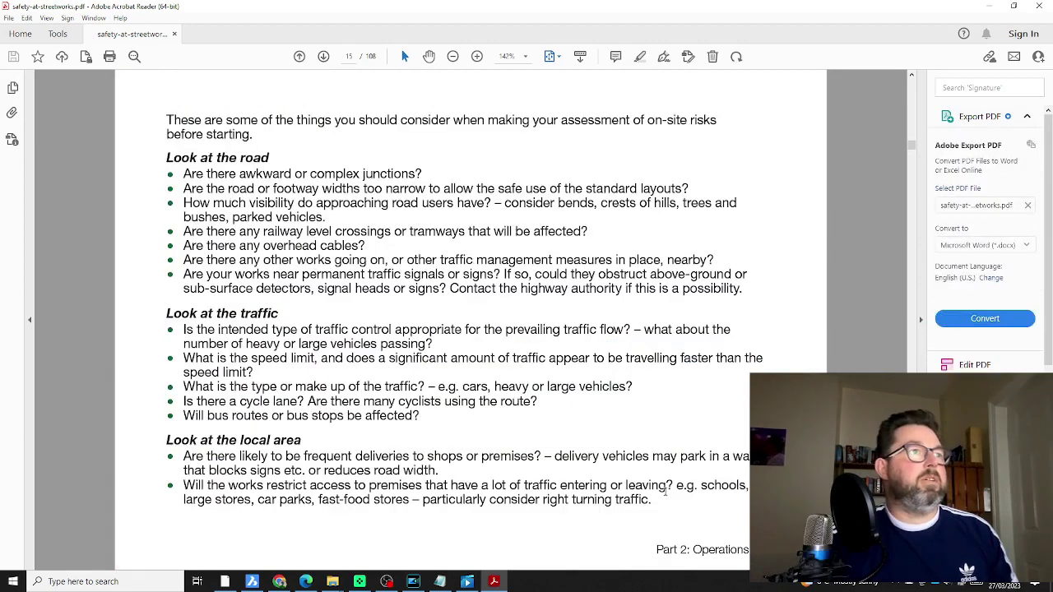
scroll(666, 497, down, 12)
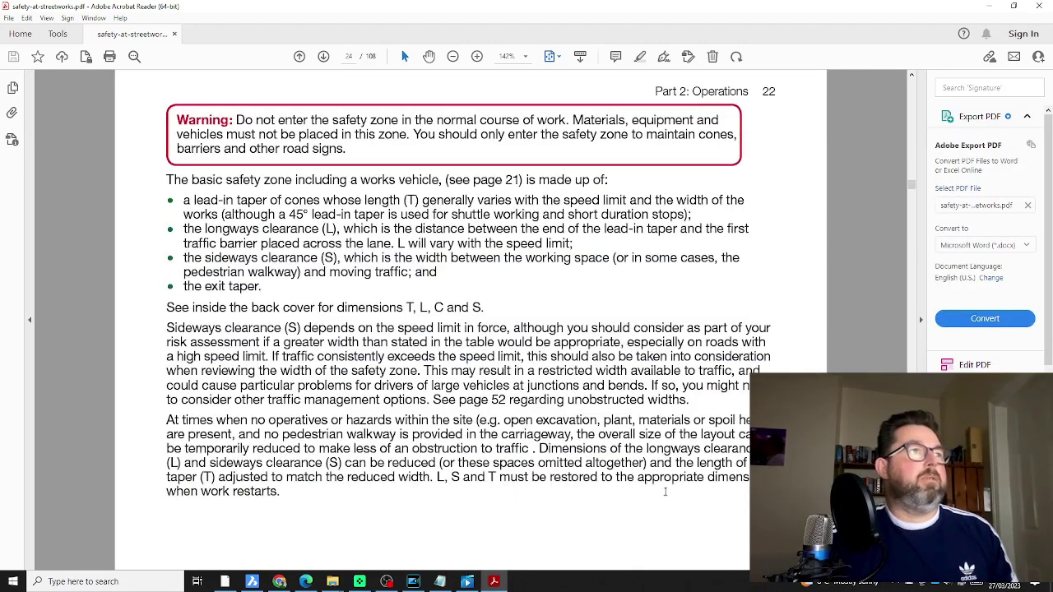
scroll(666, 497, down, 12)
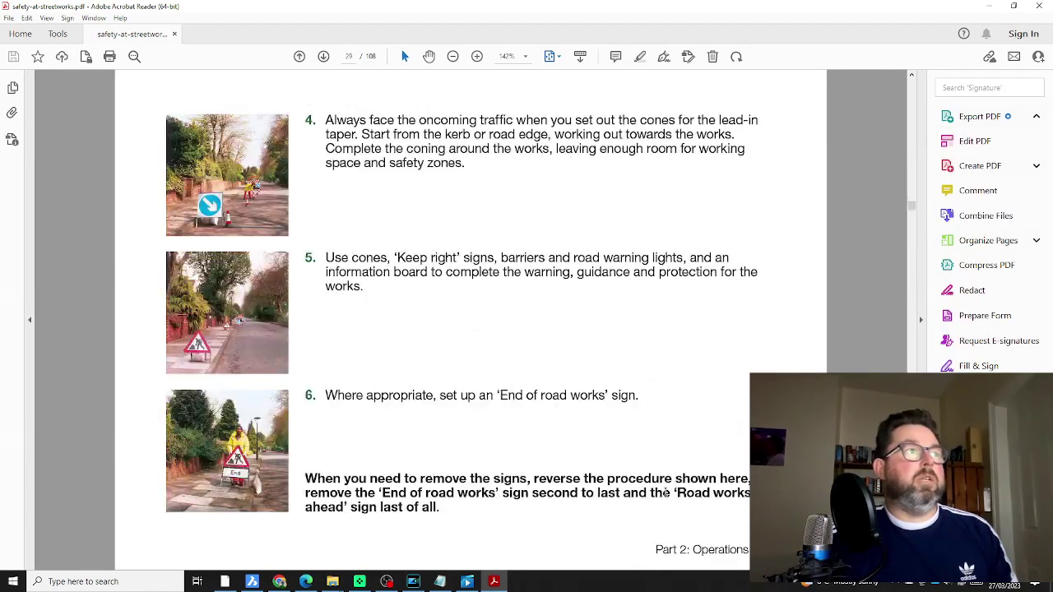
scroll(666, 496, down, 20)
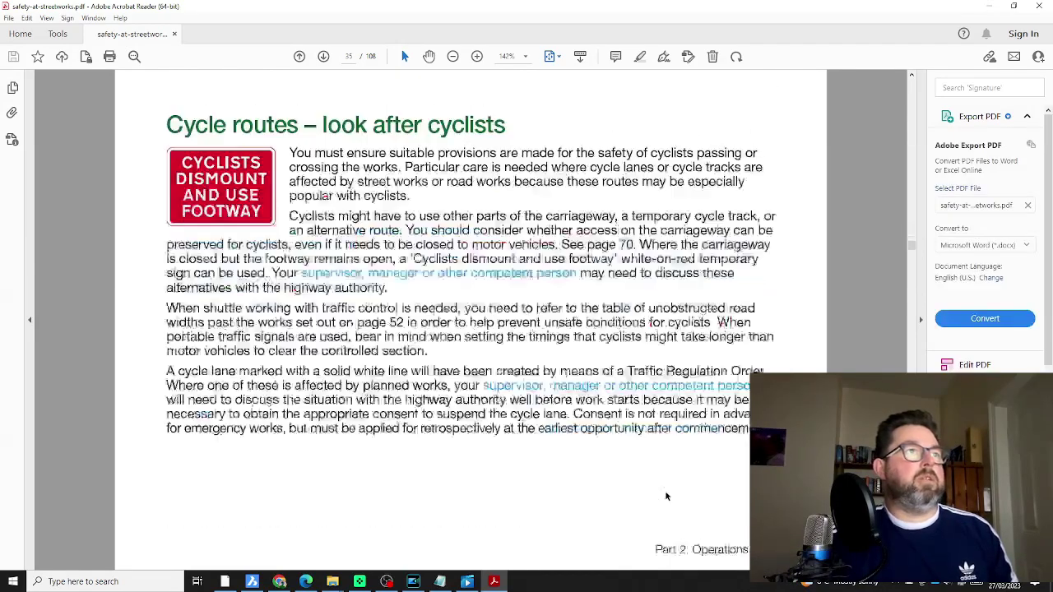
scroll(667, 494, down, 5)
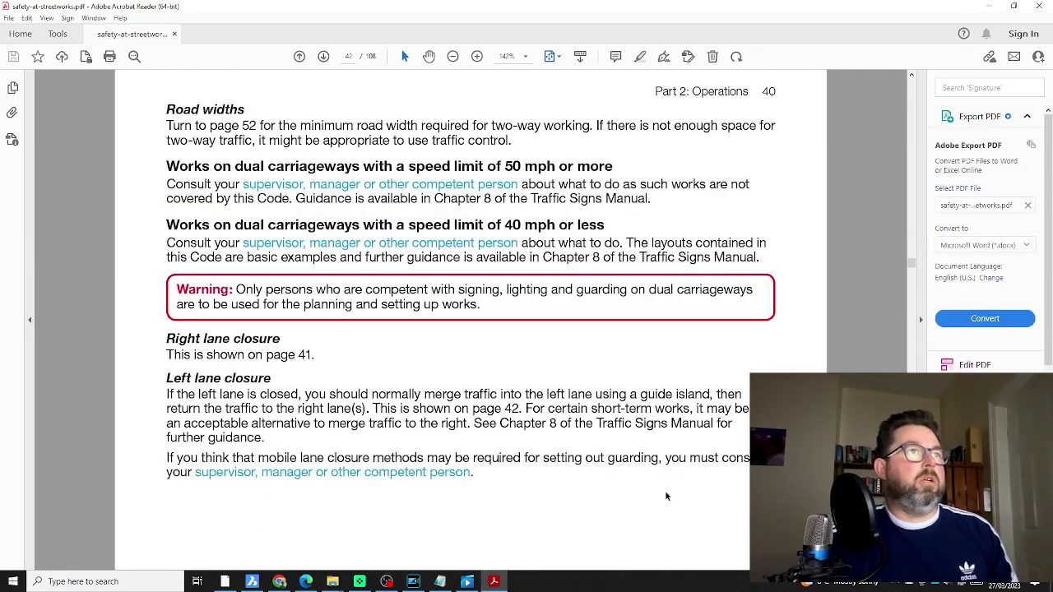
scroll(667, 496, down, 16)
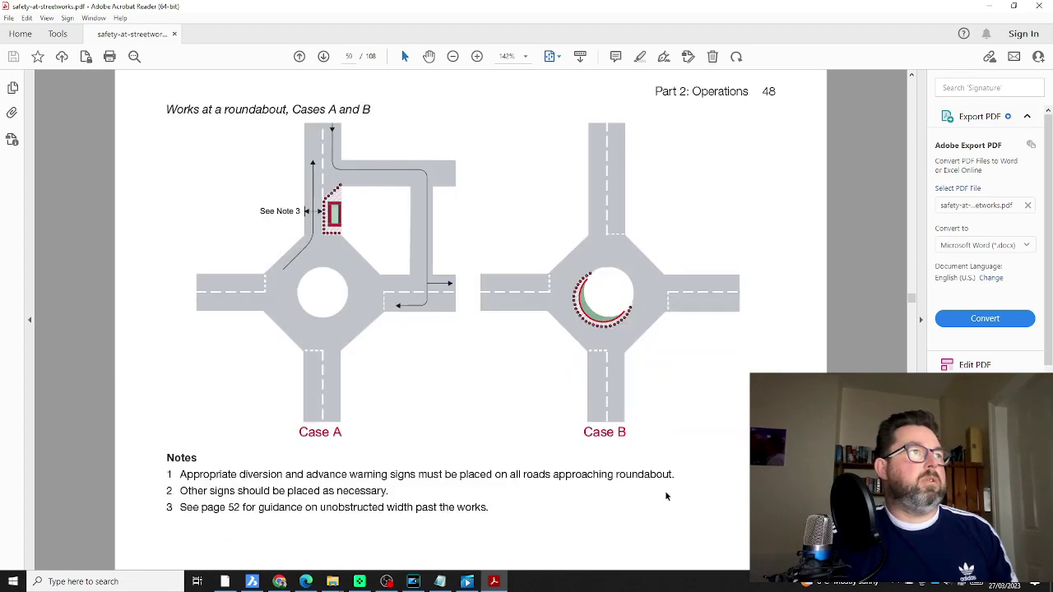
scroll(667, 496, down, 18)
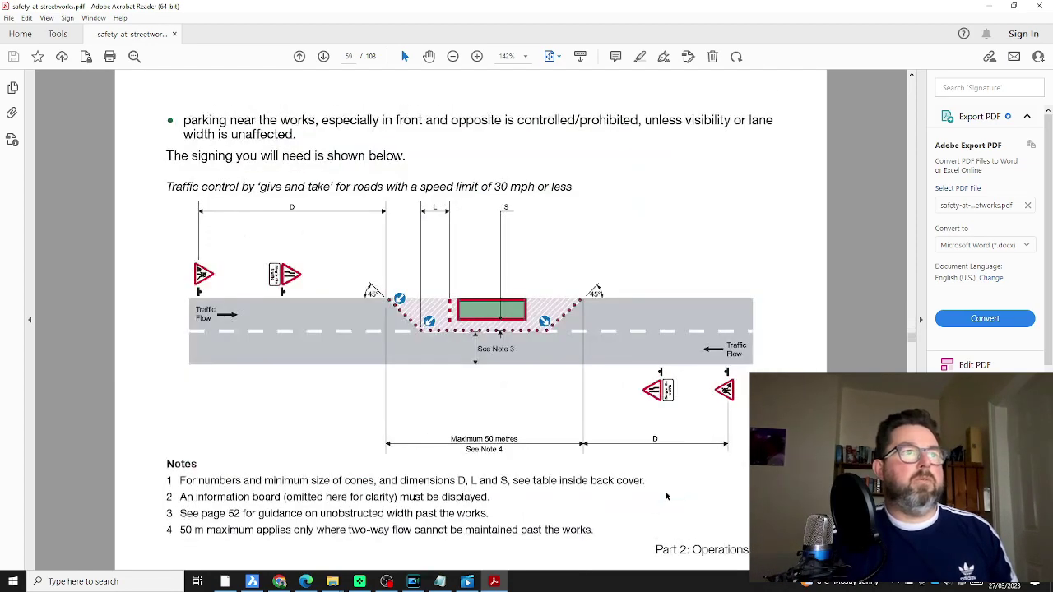
Step: Jump to the end and settle on page 107's Setting out site distances table
scroll(667, 496, up, 4)
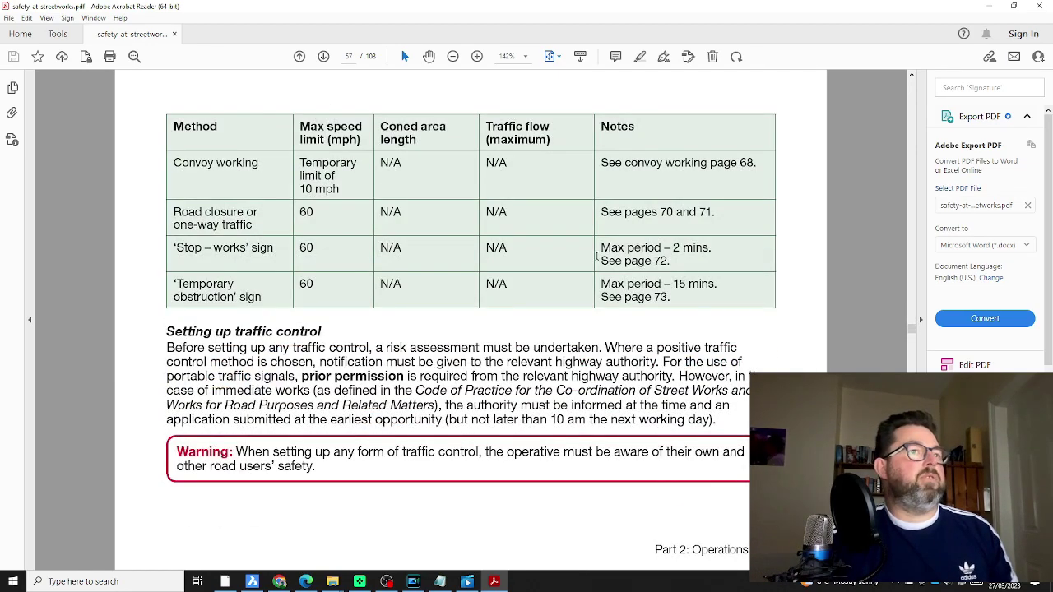
scroll(571, 301, up, 6)
scroll(569, 306, down, 5)
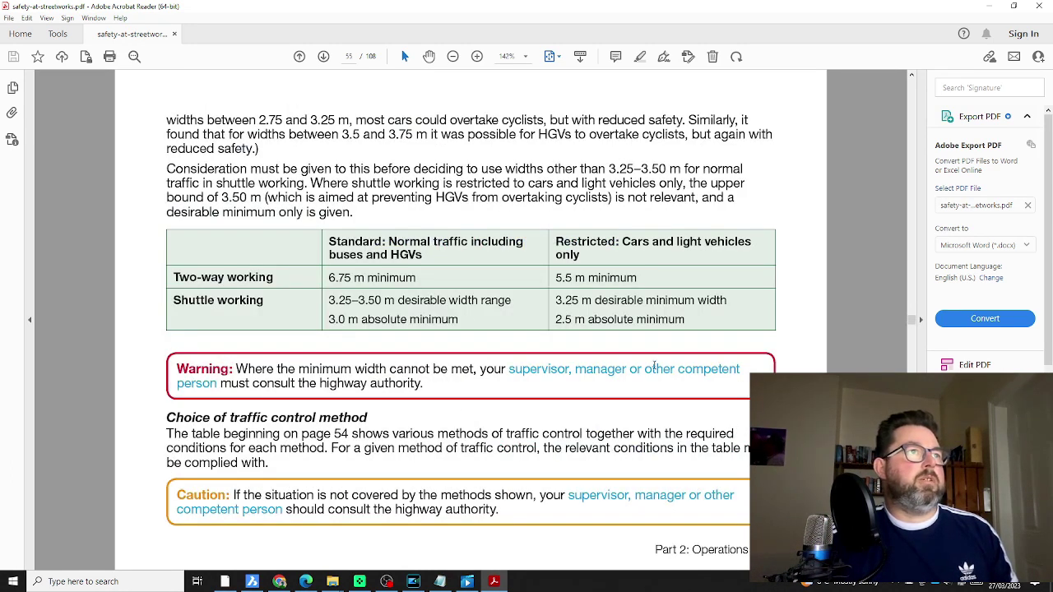
scroll(652, 385, down, 10)
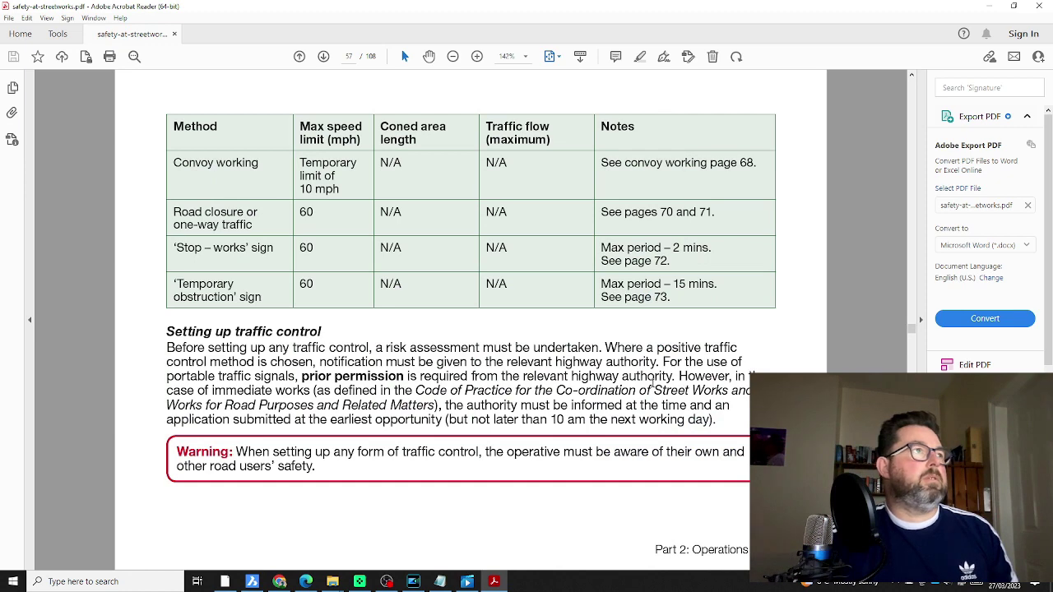
scroll(626, 331, down, 8)
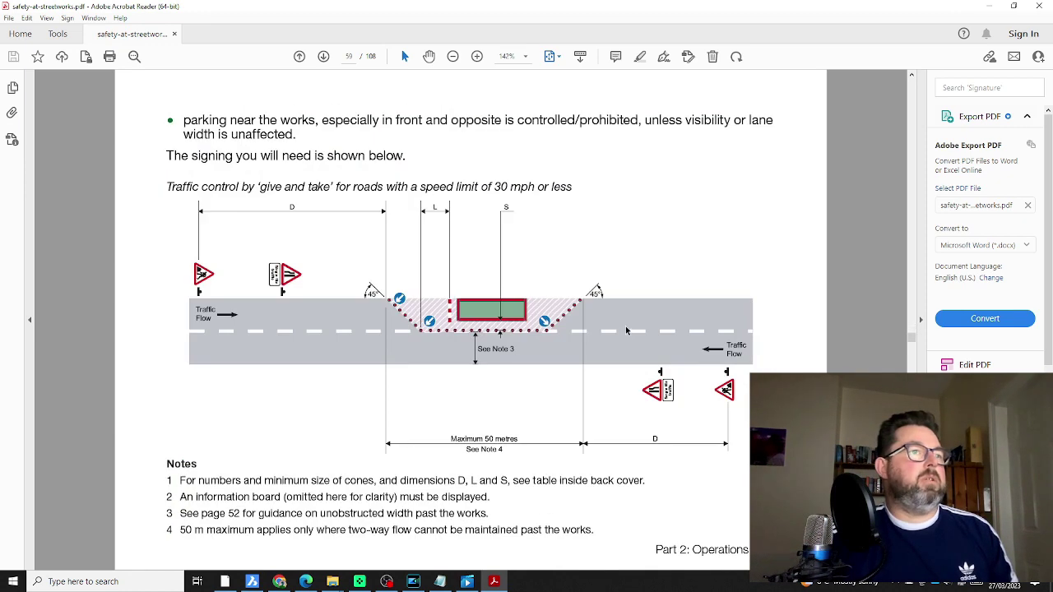
scroll(626, 332, down, 20)
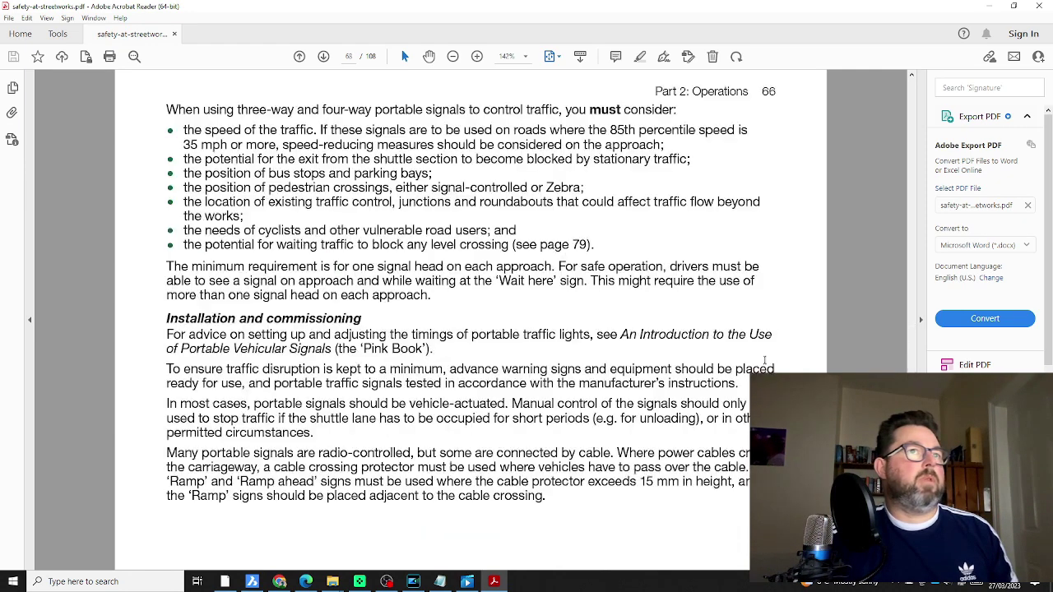
drag(911, 375, 911, 566)
key(Left)
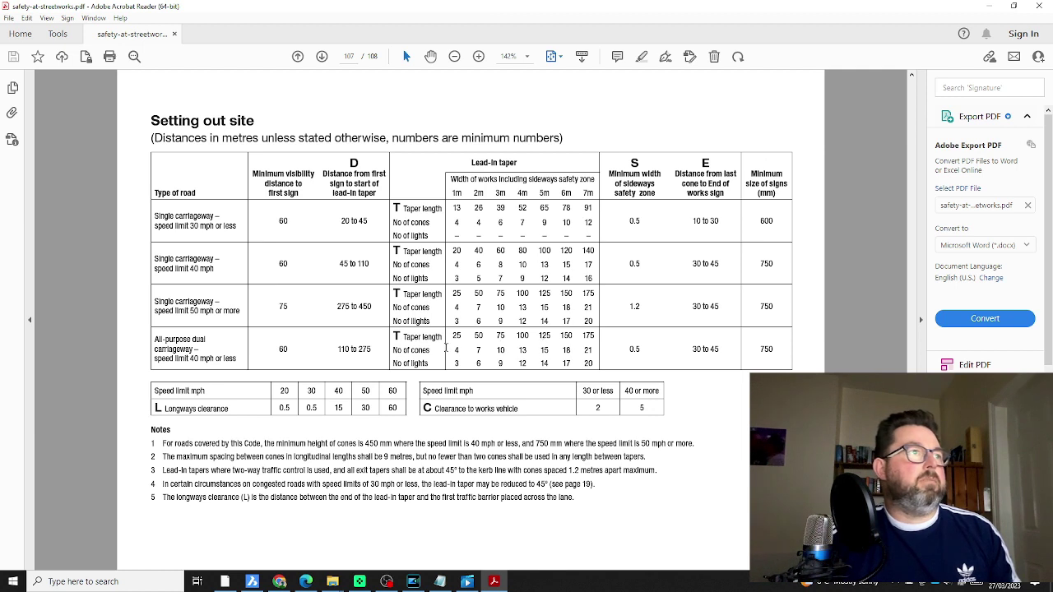
Step: Close the streetworks manual, then open, browse and close Chapter 8 part 01
click(1038, 7)
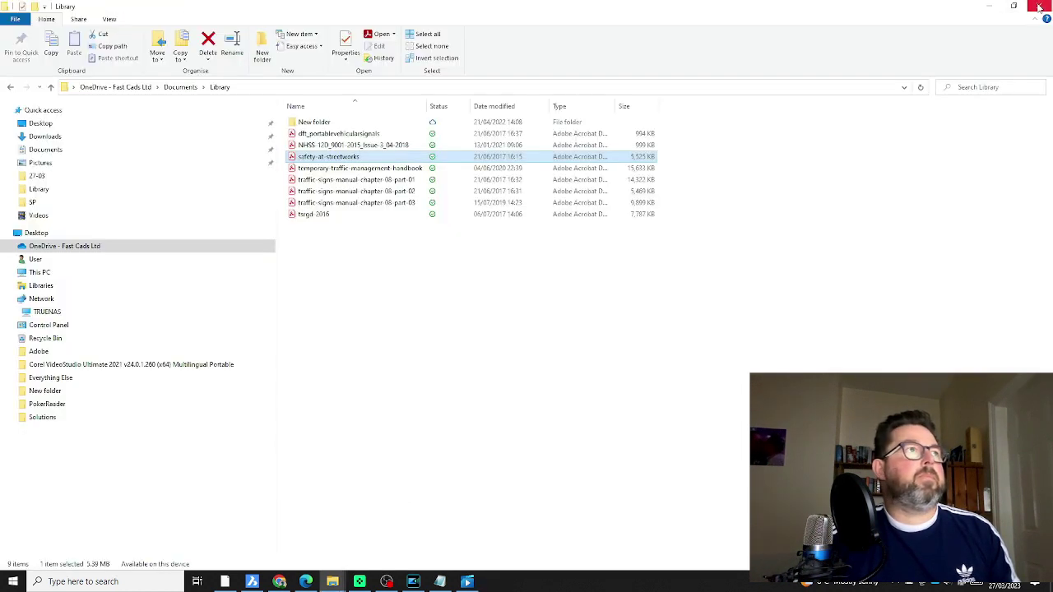
click(378, 180)
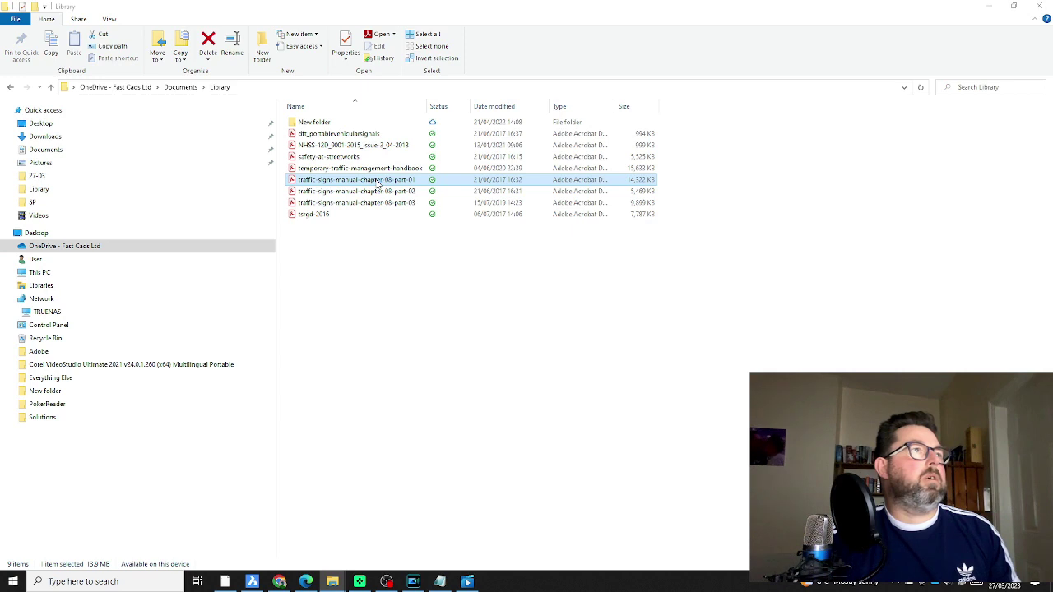
double_click(377, 182)
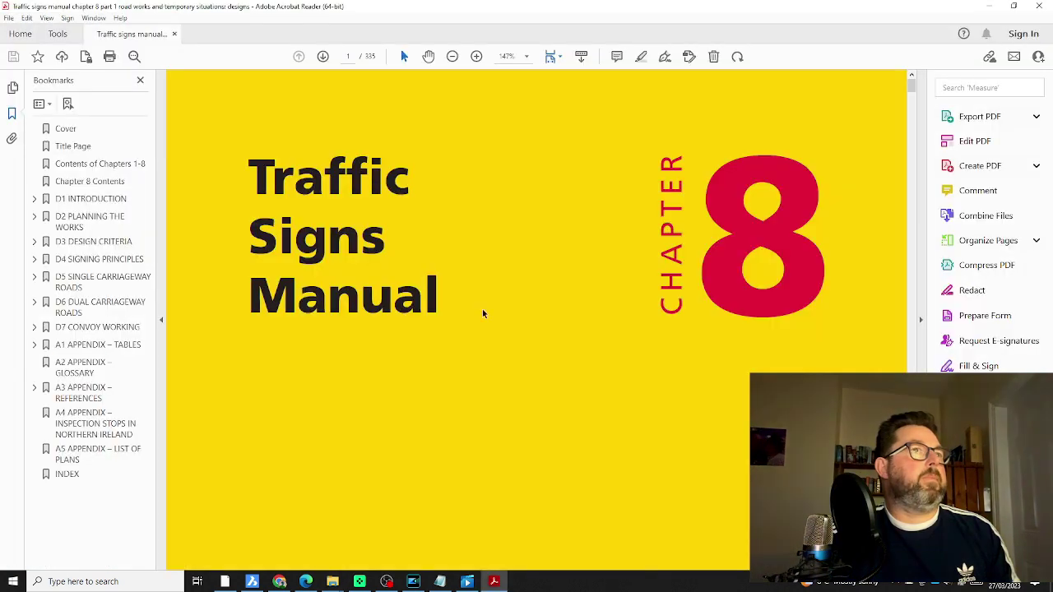
scroll(483, 316, down, 3)
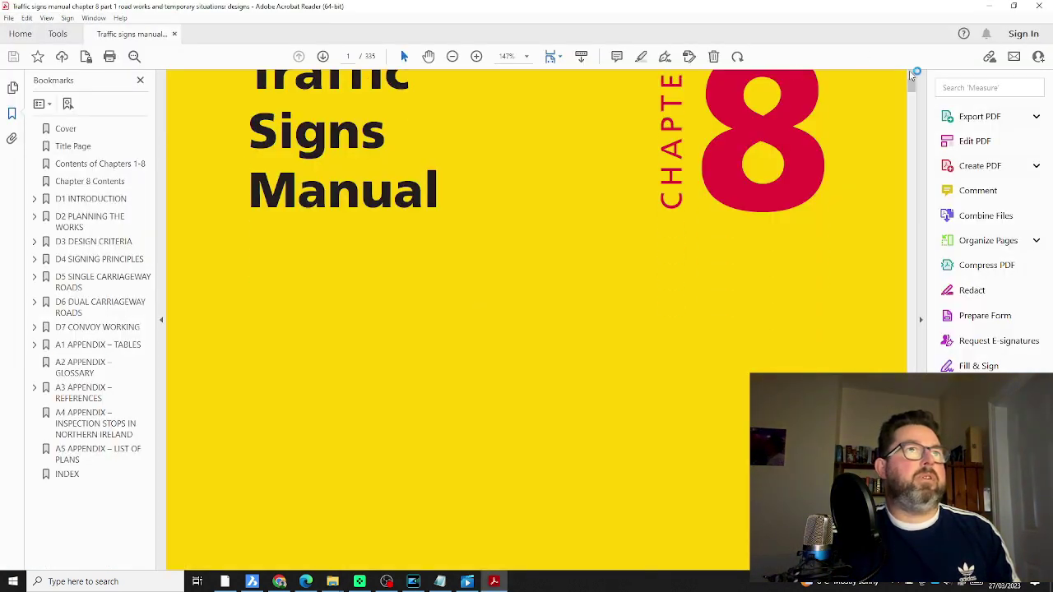
drag(912, 88, 954, 19)
click(1039, 5)
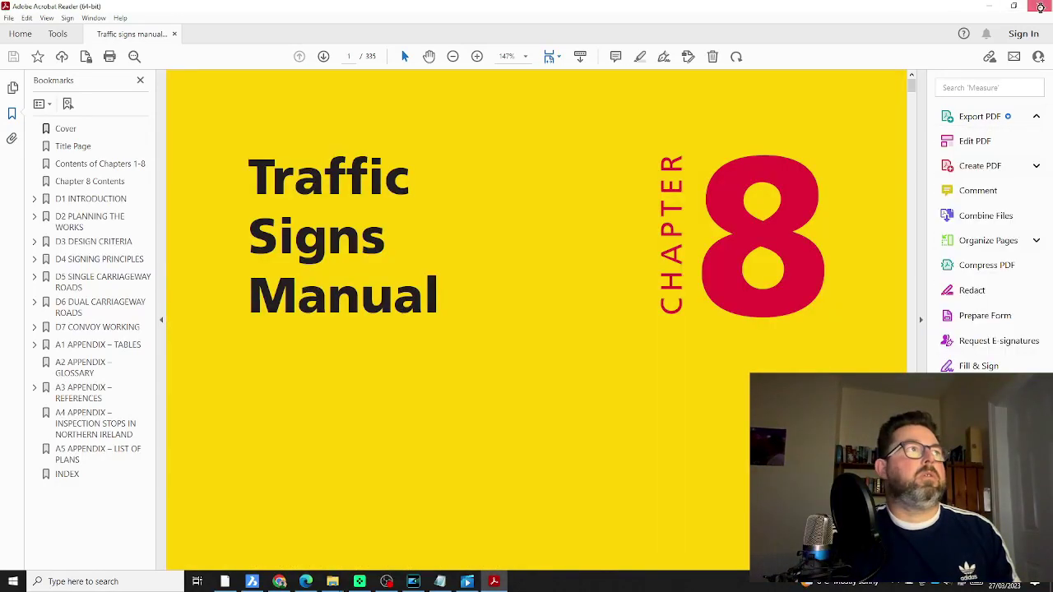
Step: Open and close Chapter 8 parts 02 and 03 in turn
double_click(368, 191)
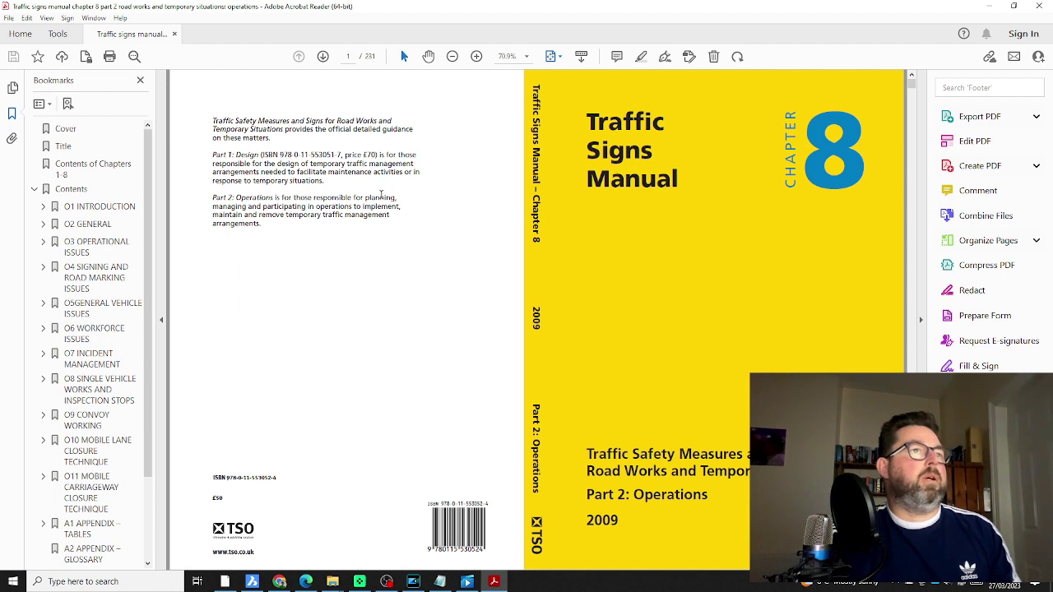
click(1039, 6)
double_click(346, 203)
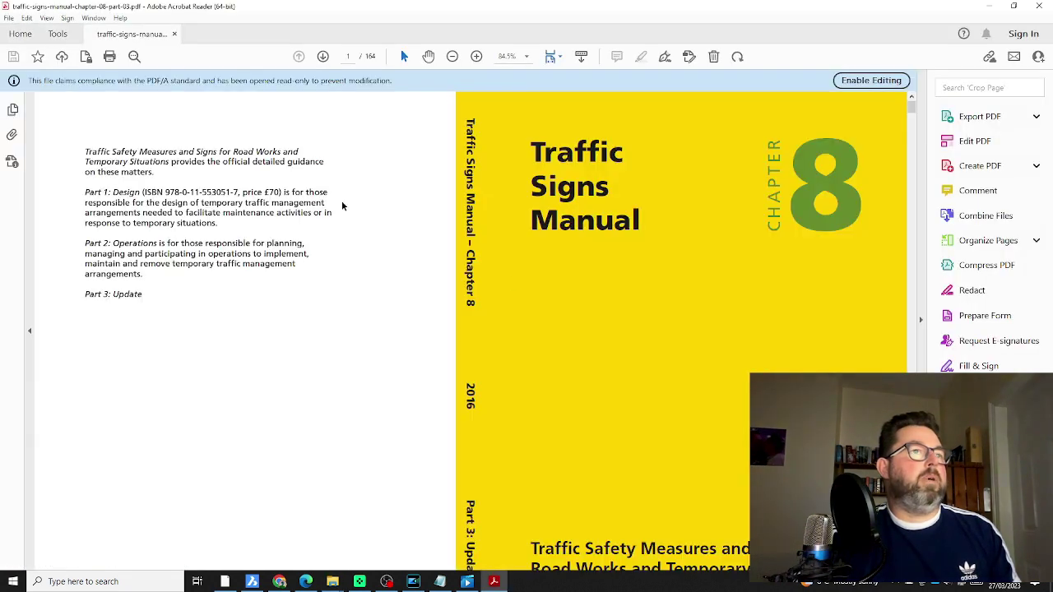
scroll(515, 306, down, 4)
scroll(516, 310, up, 4)
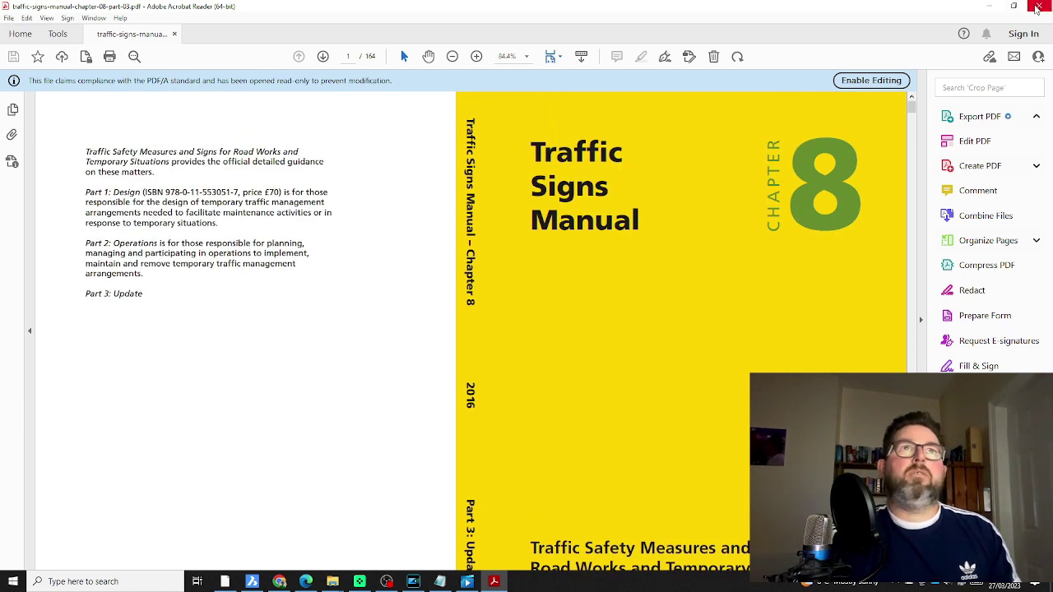
click(1039, 7)
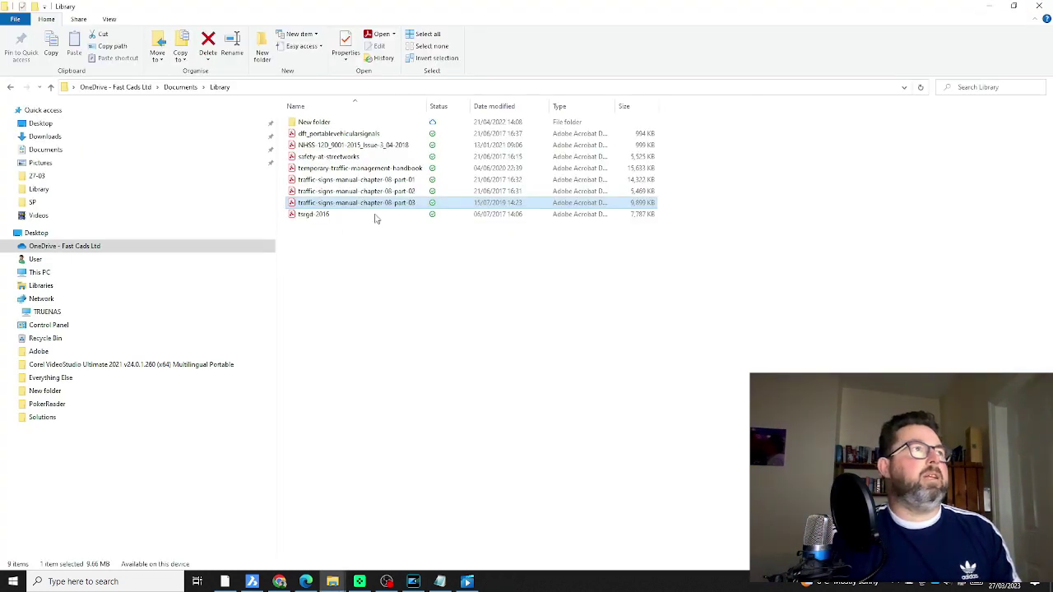
Step: Open the tsrgd-2016 regulations, scroll through them, and close the document
click(320, 217)
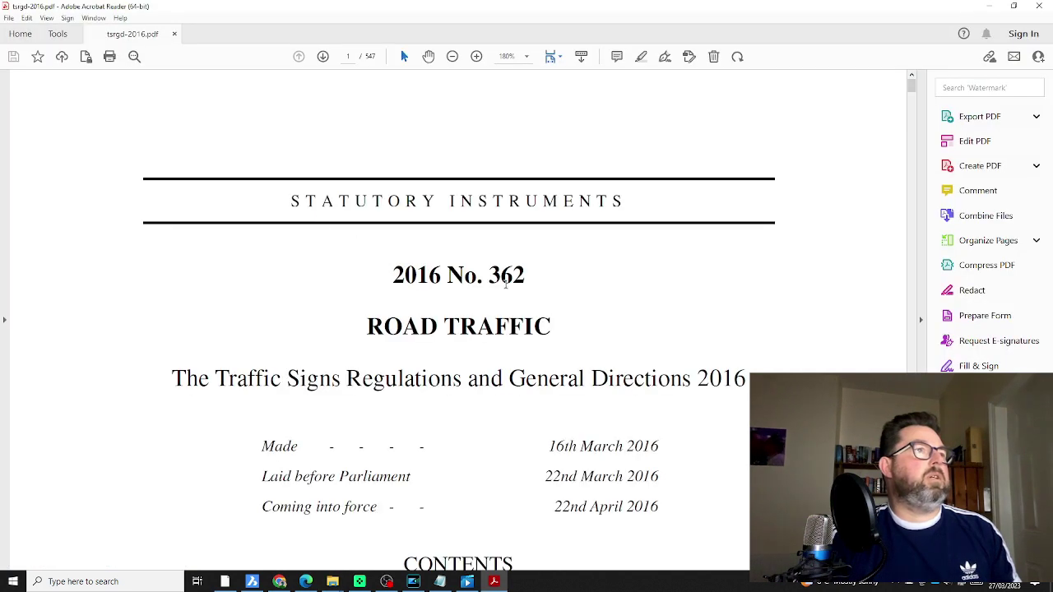
scroll(506, 282, down, 3)
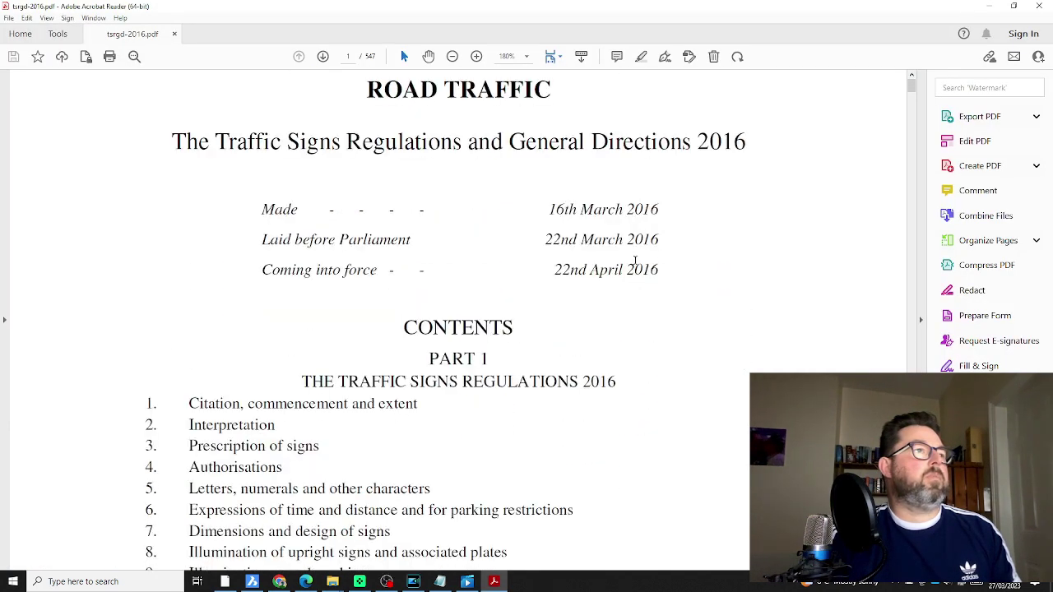
mouse_move(911, 84)
mouse_down()
mouse_move(912, 124)
mouse_move(917, 80)
mouse_up()
click(1039, 5)
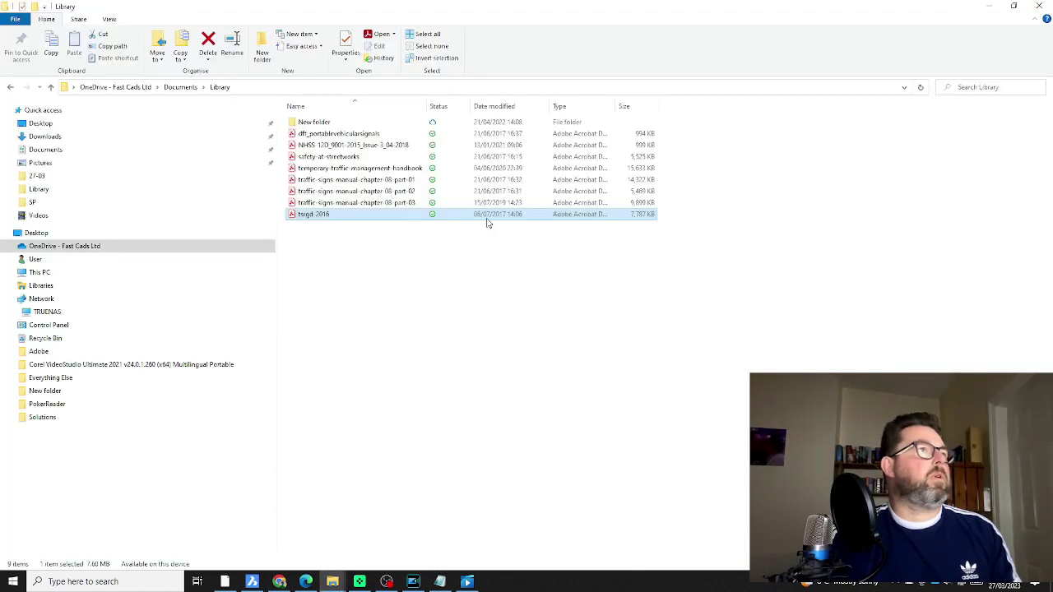
Step: Open the 92-page temporary-traffic-management-handbook, page through it, and close it
click(366, 169)
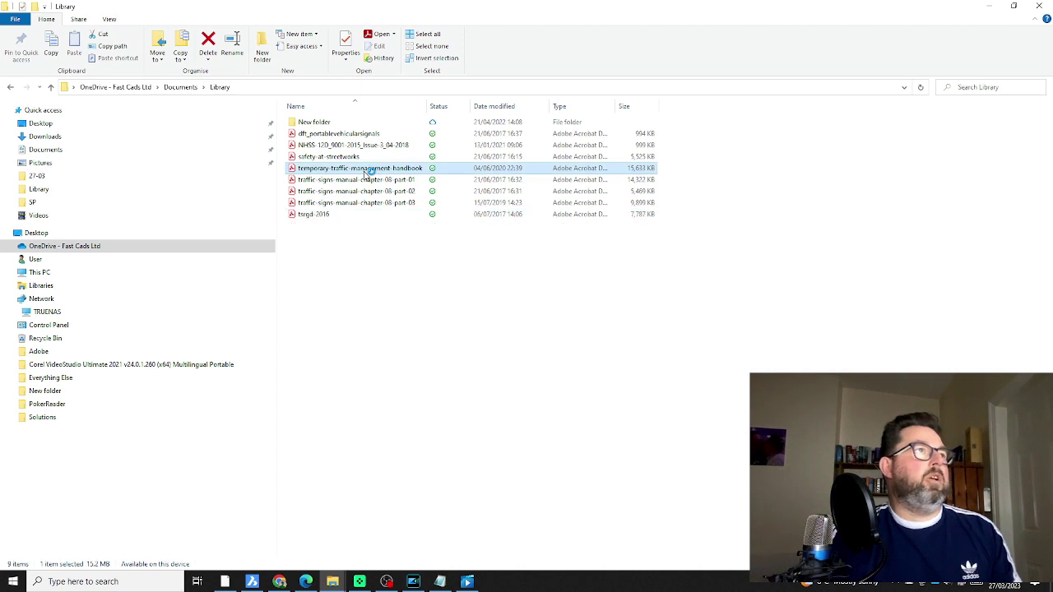
double_click(364, 171)
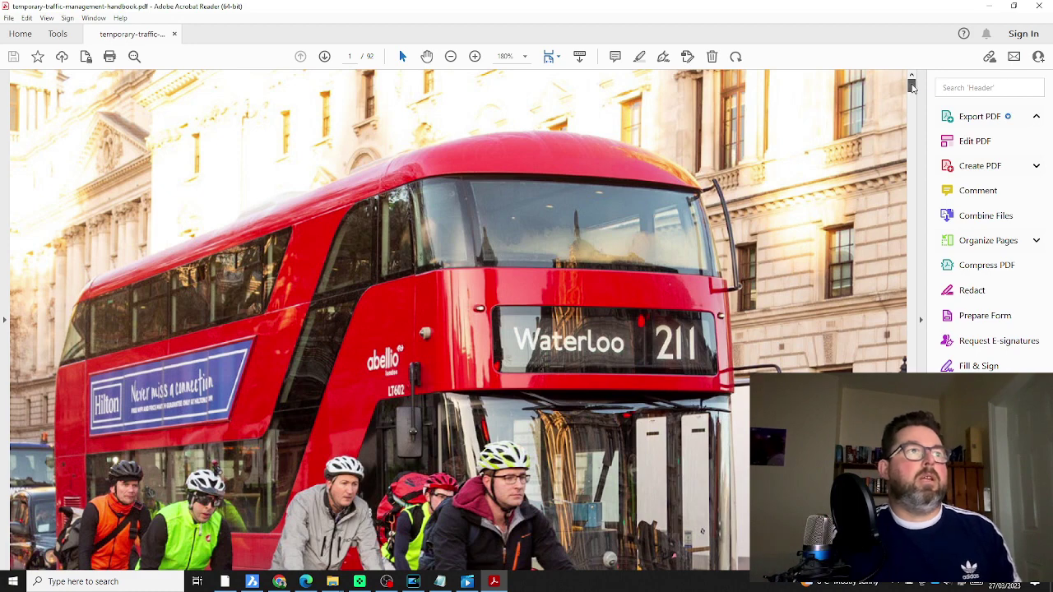
mouse_move(912, 85)
mouse_down()
mouse_move(911, 177)
mouse_move(919, 86)
mouse_up()
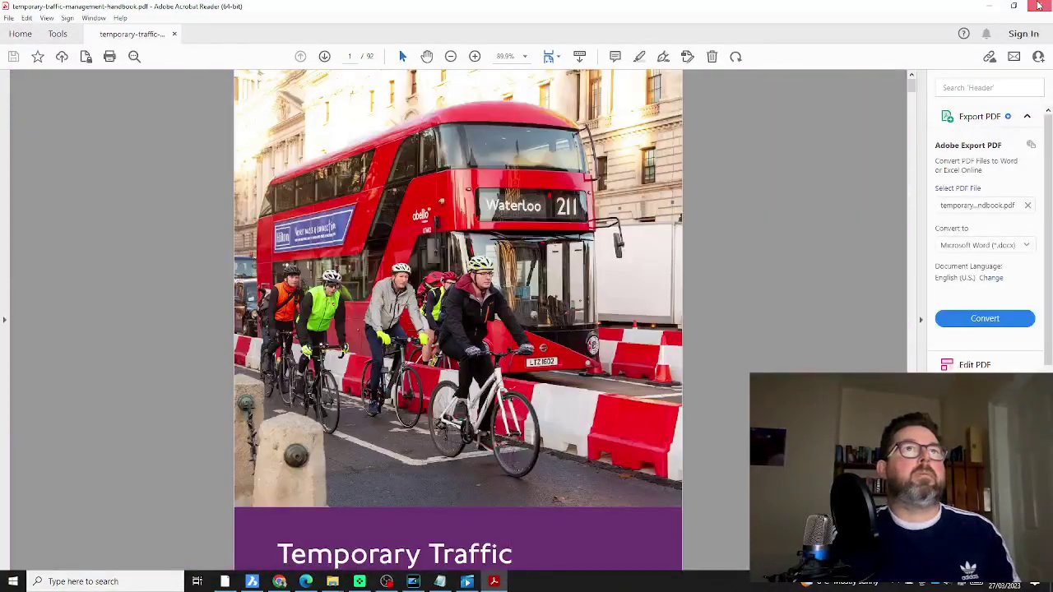
click(1039, 5)
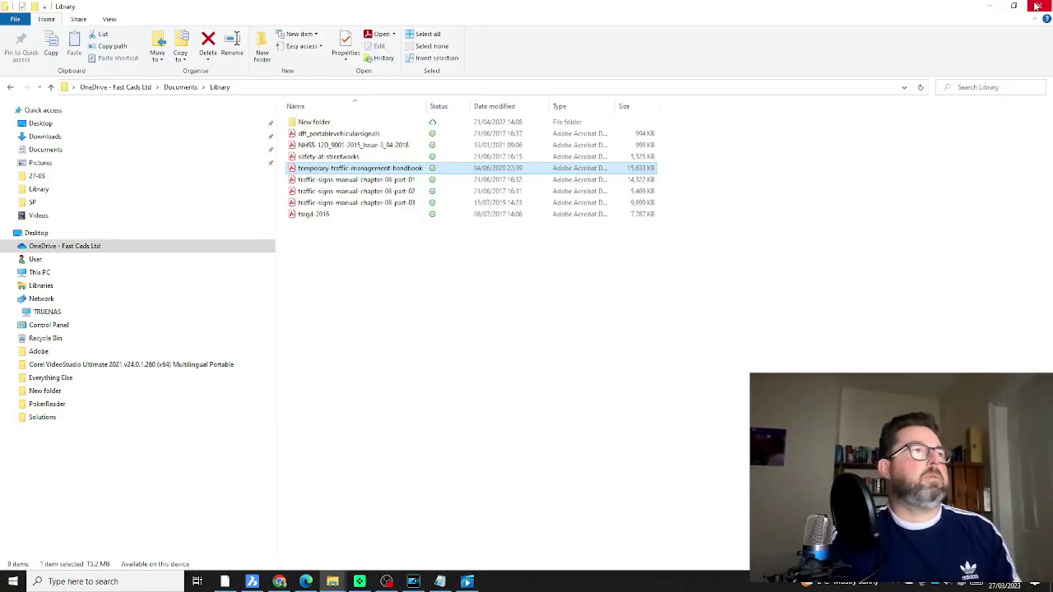
Step: Read through the 71-page NHSS-12D_9001-2015 manual, close it, and minimise the Library folder
click(384, 147)
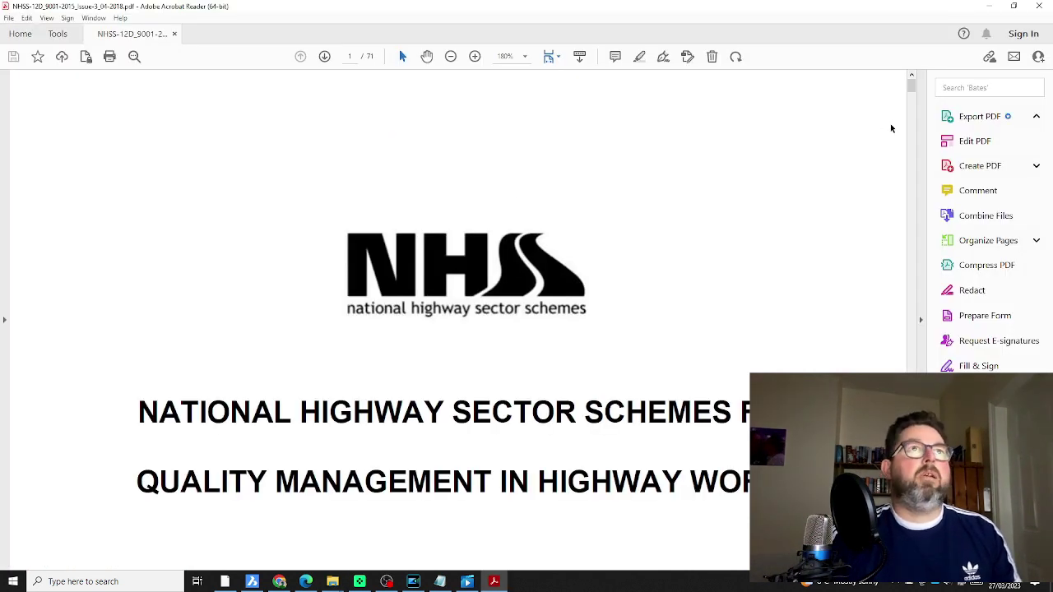
click(913, 96)
drag(912, 96, 912, 74)
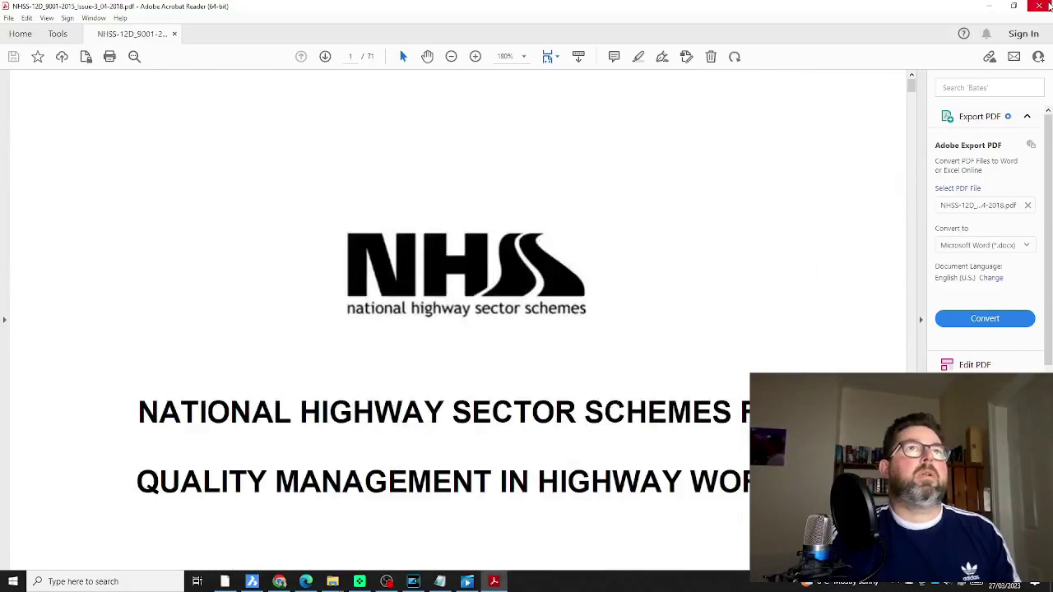
click(1049, 5)
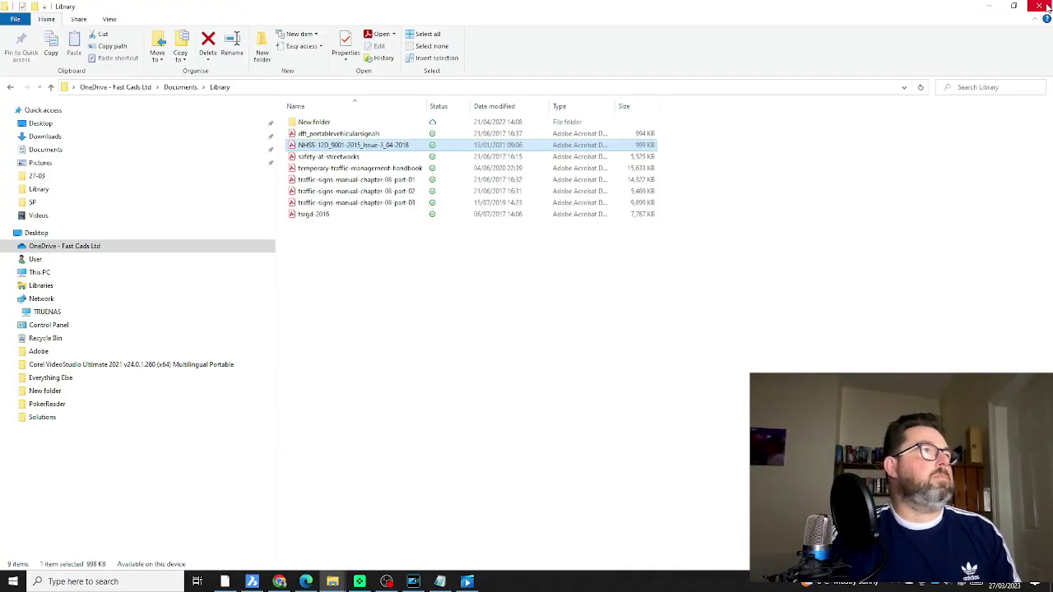
click(992, 9)
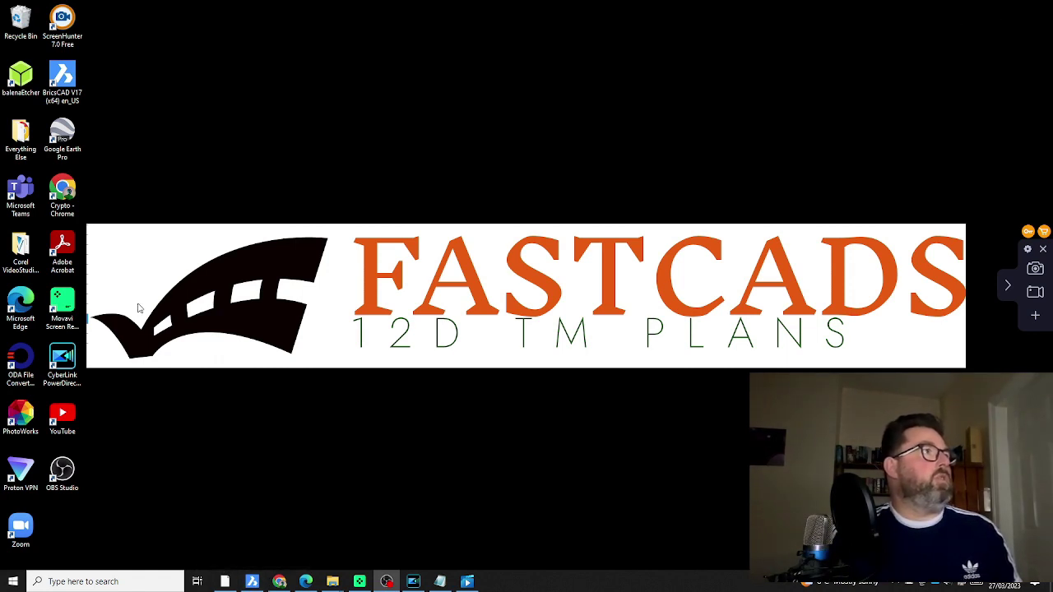
Step: Launch Google Earth Pro and return to Chrome's Cone Software pricing page
double_click(70, 135)
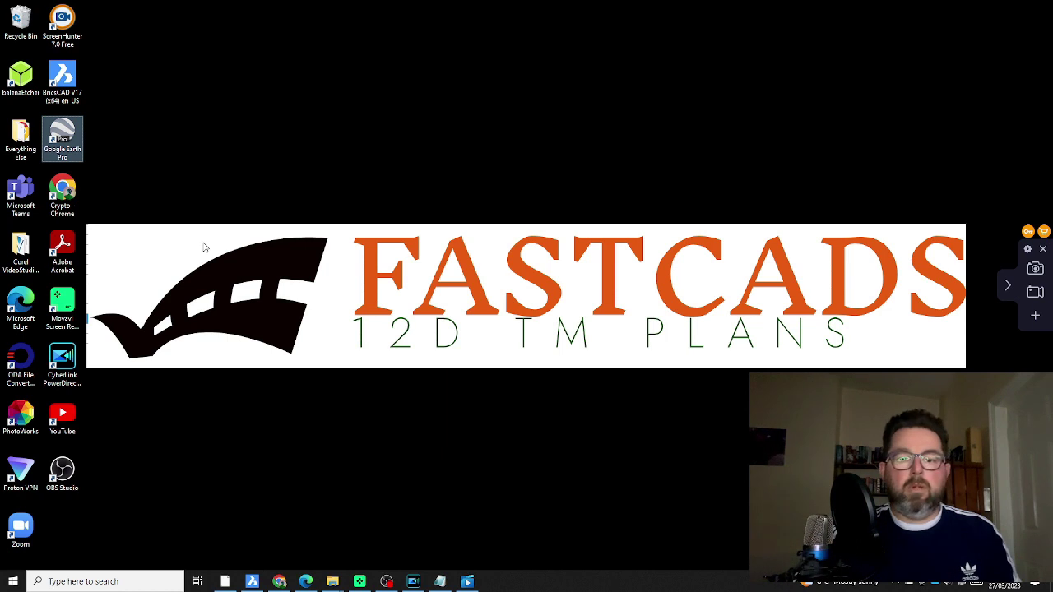
click(279, 582)
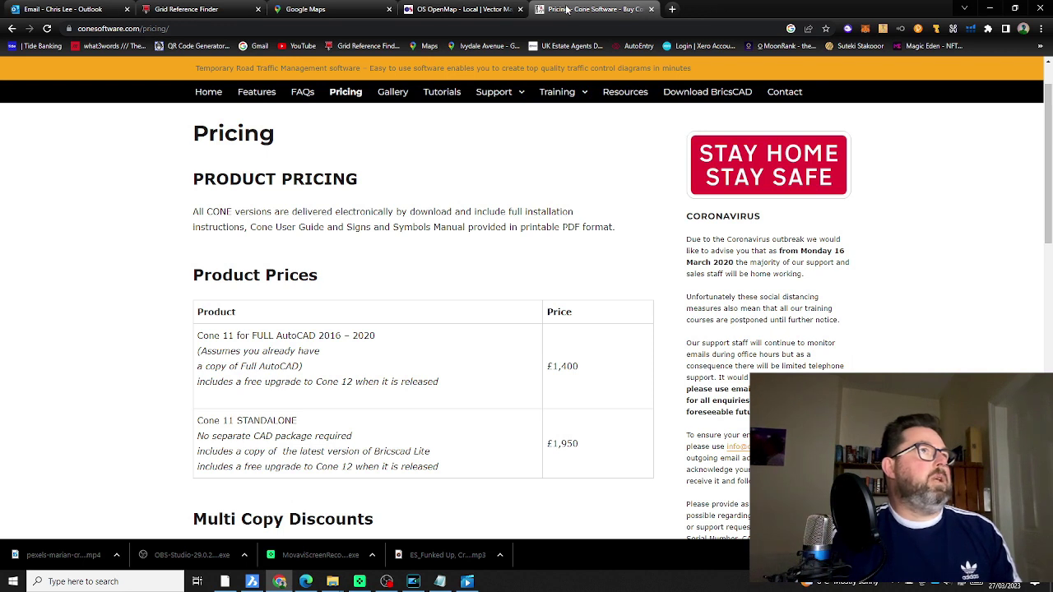
click(206, 11)
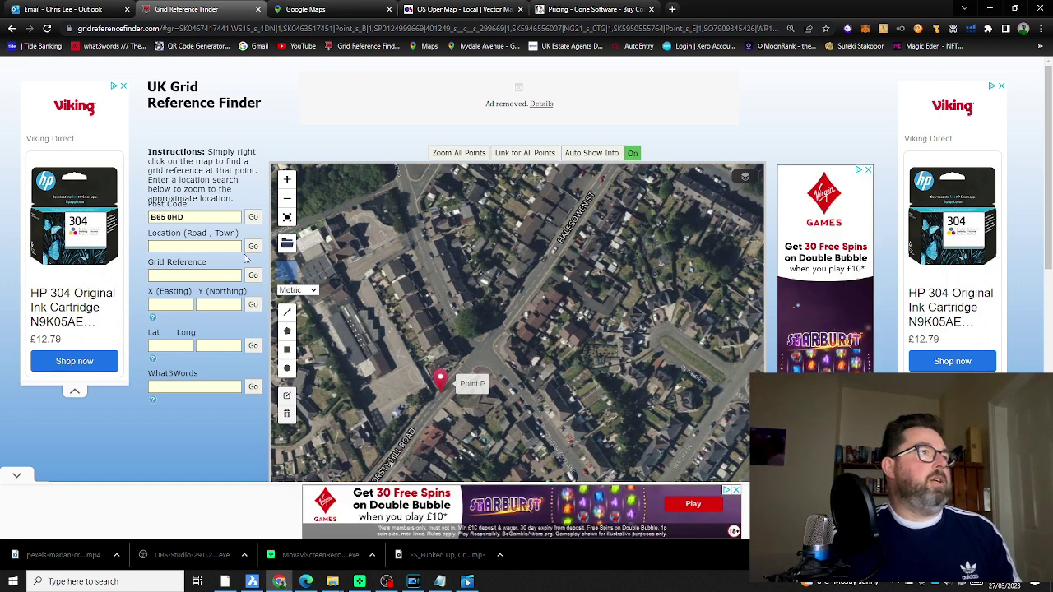
click(440, 379)
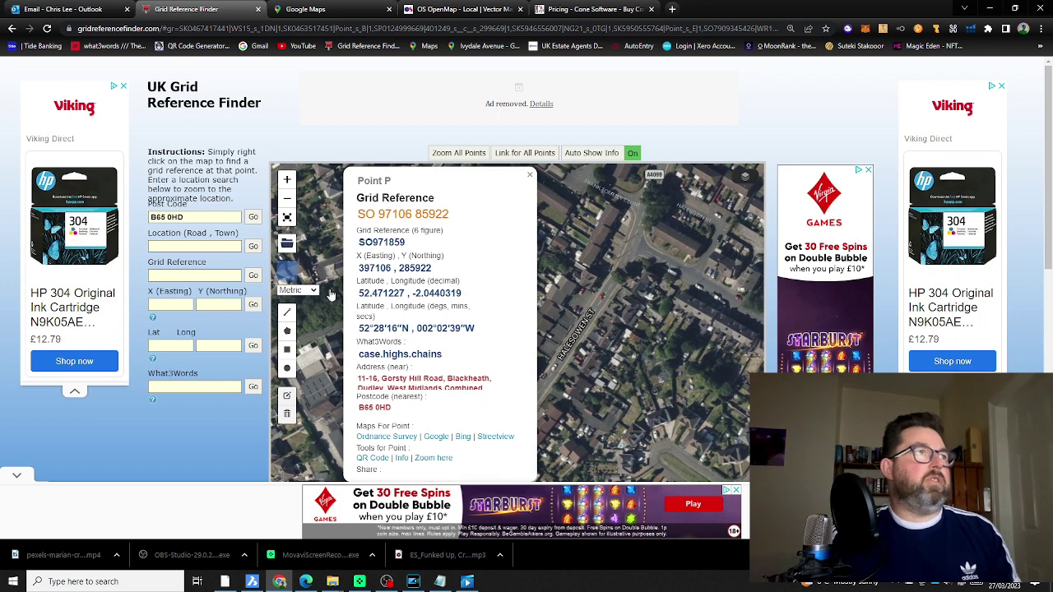
drag(681, 383, 695, 335)
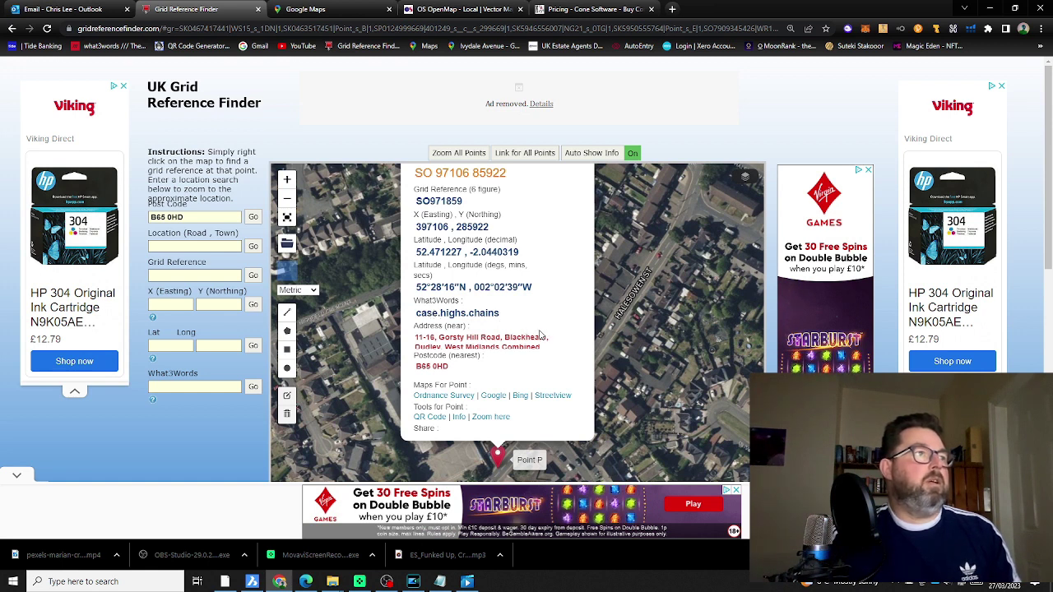
click(436, 418)
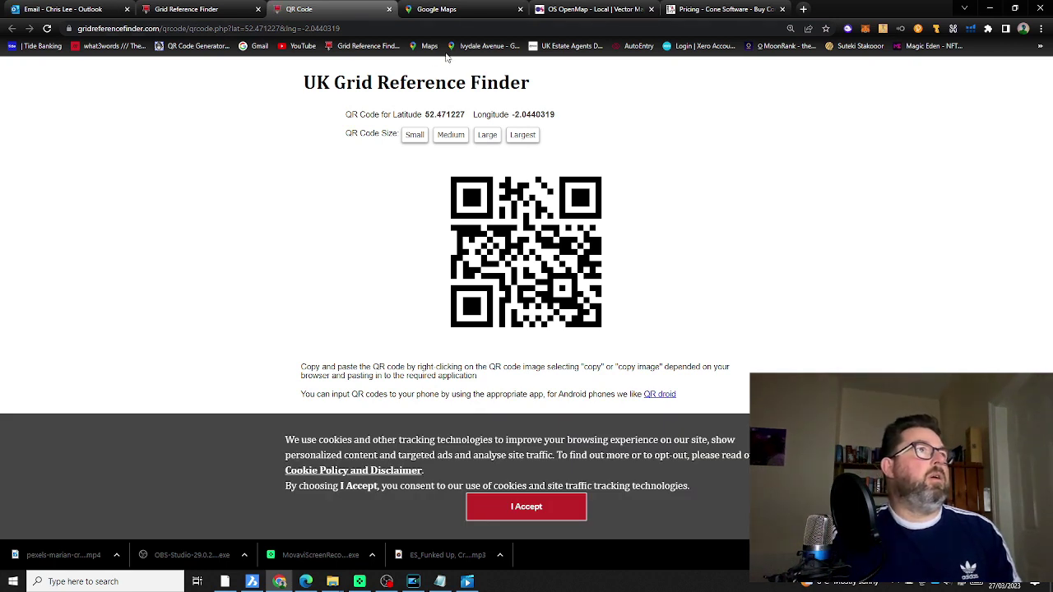
Step: Re-run the Mexborough Interchange/A3 search in Google Maps, then switch to the OS OpenMap download page
click(460, 11)
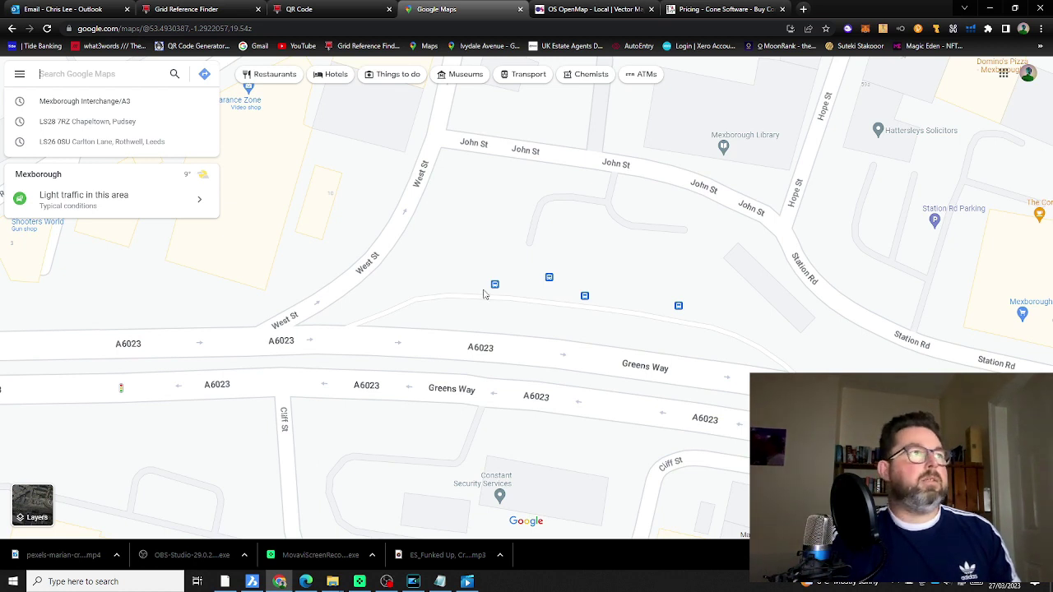
key(Down)
key(Return)
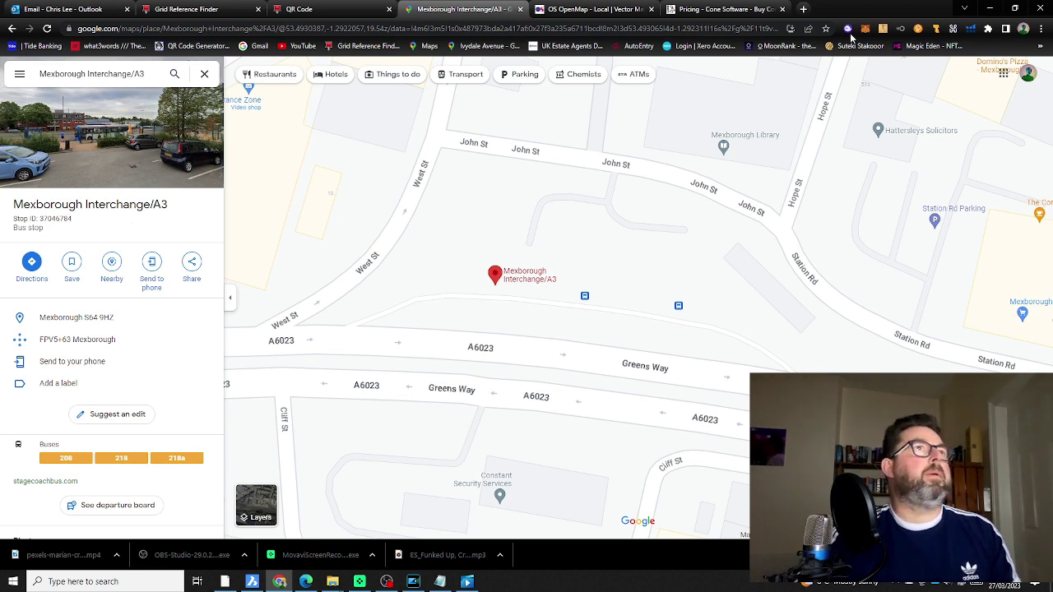
click(600, 10)
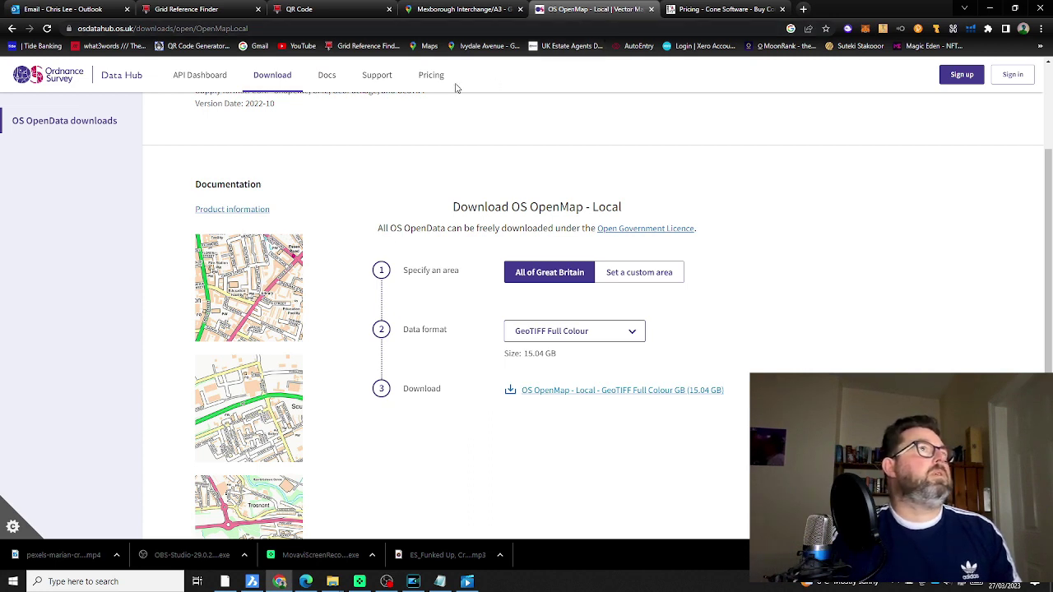
Step: Minimise Chrome to reveal the FASTCADS 12D TM Plans desktop
click(990, 9)
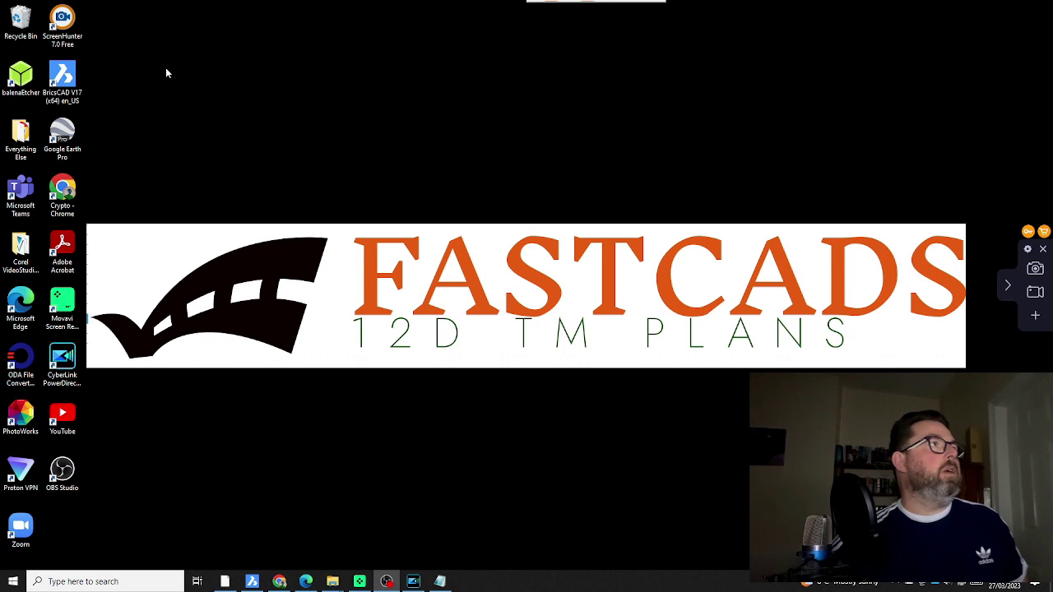
Step: Briefly open ScreenHunter 7 Free, close it, and bring Google Earth Pro's Birmingham view forward
click(65, 28)
double_click(65, 27)
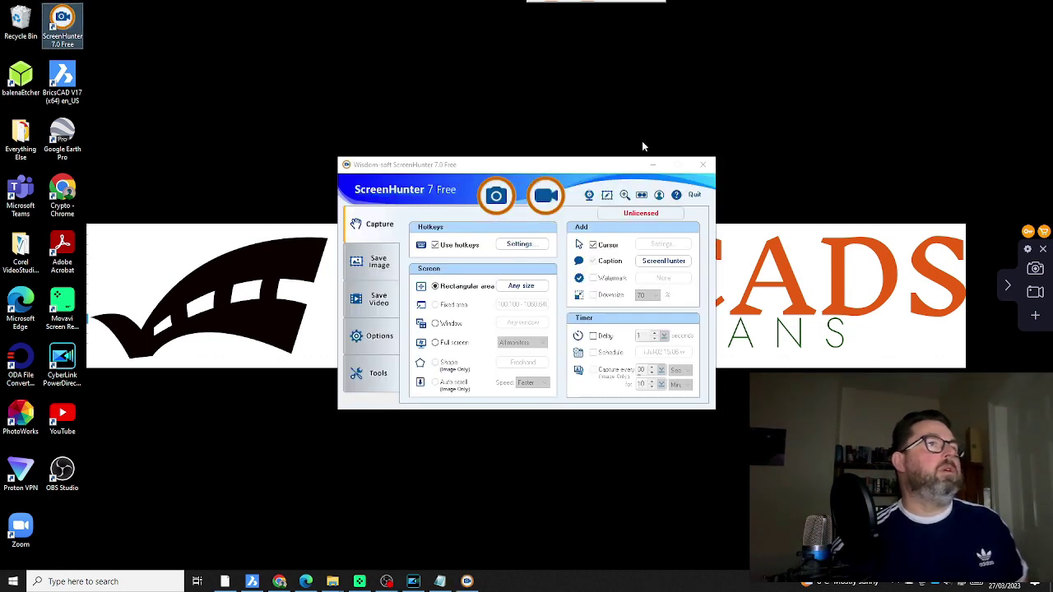
click(704, 167)
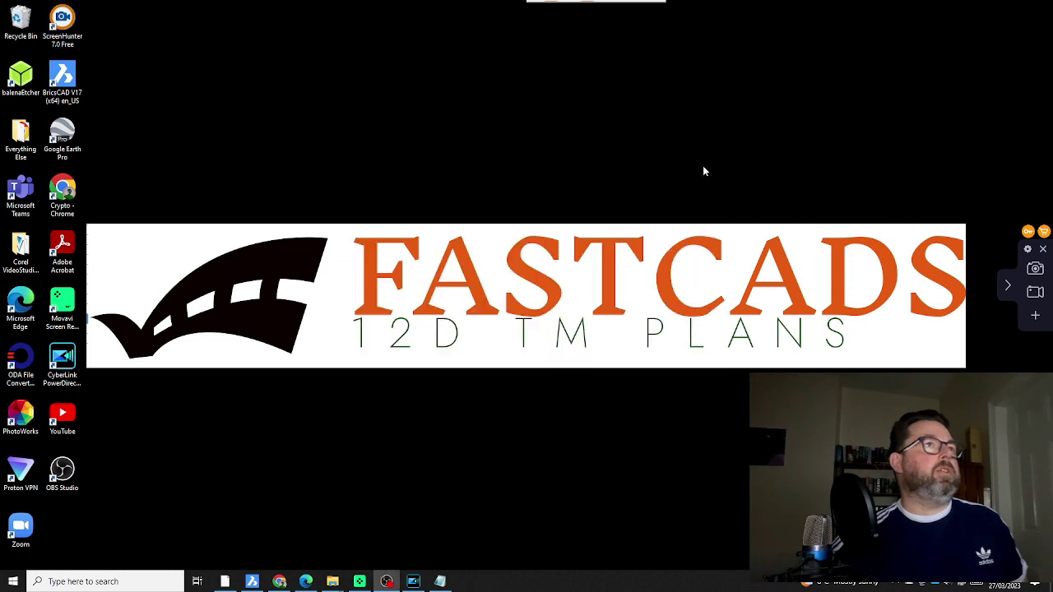
click(72, 138)
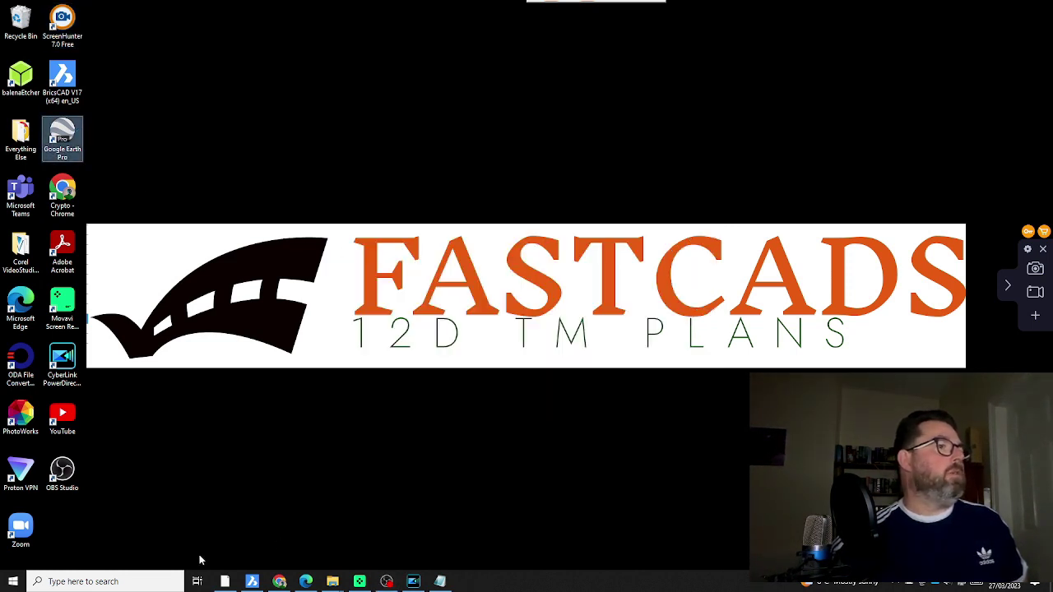
click(226, 583)
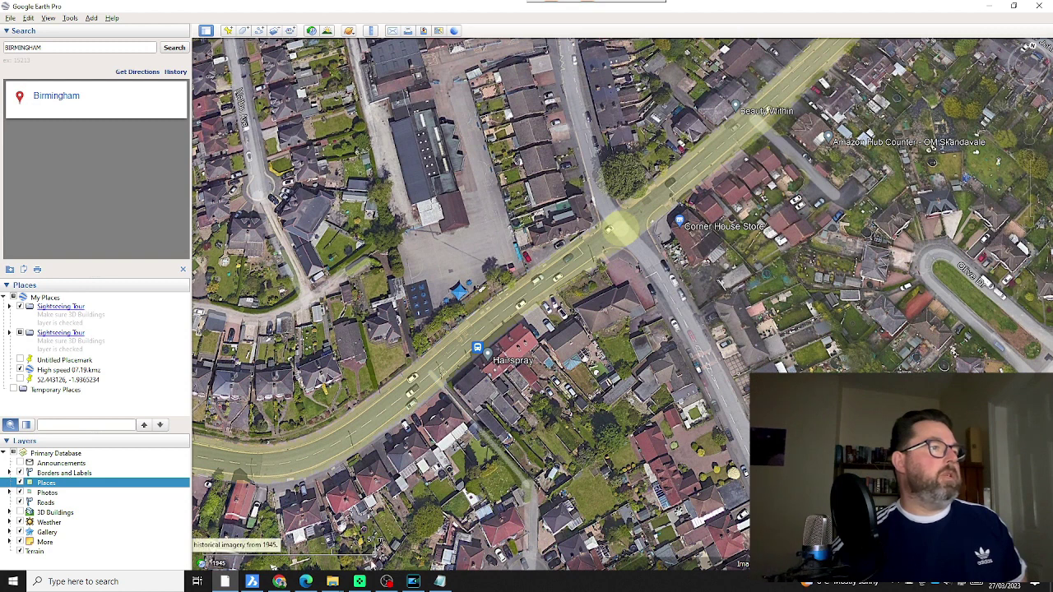
Step: Capture the Birmingham aerial map area with ScreenHunter's rectangle capture as a PNG file
click(45, 19)
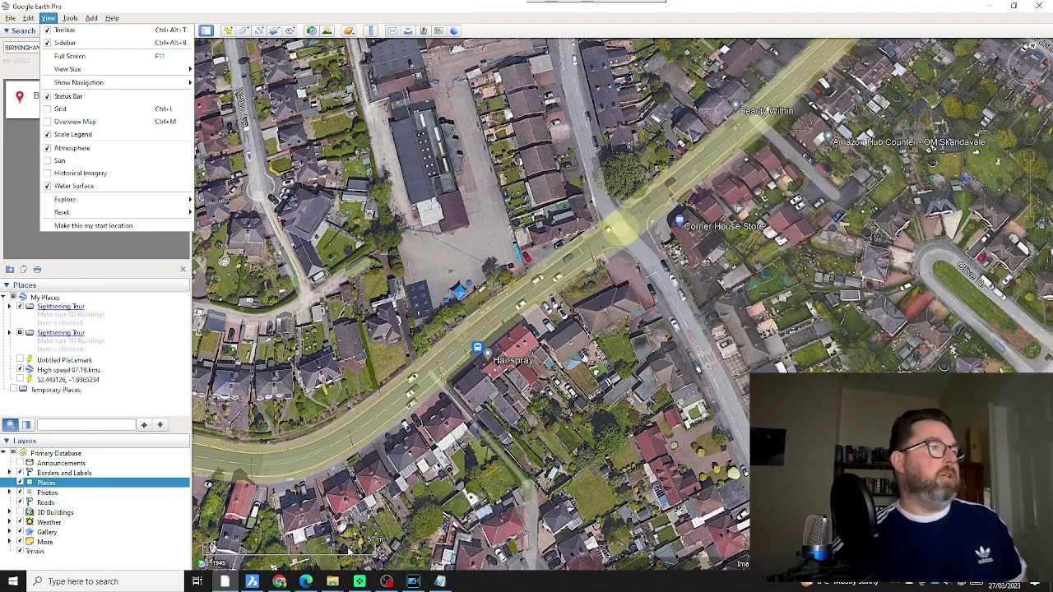
click(433, 394)
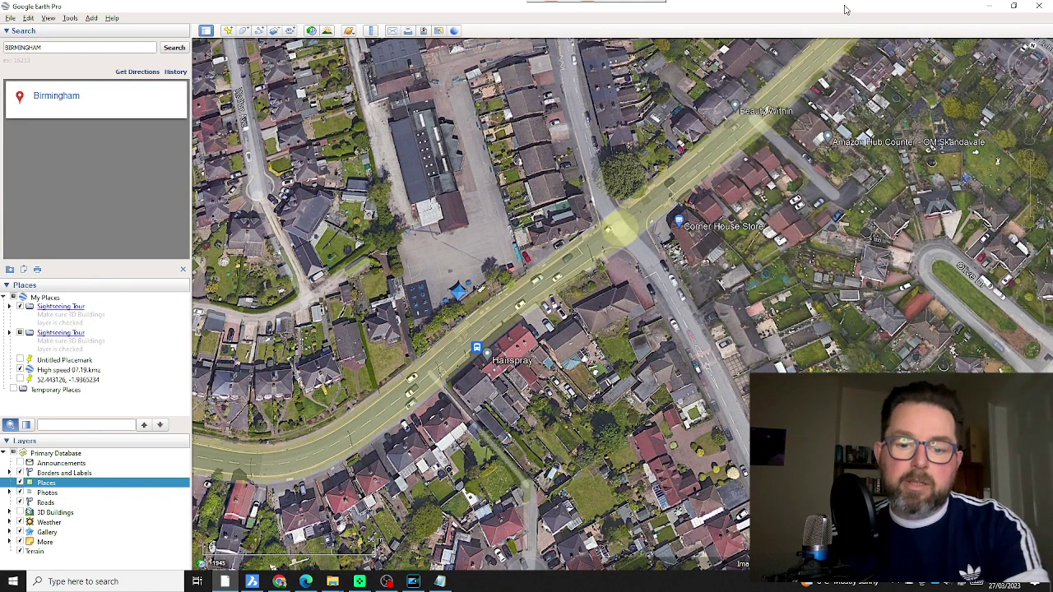
key(Print)
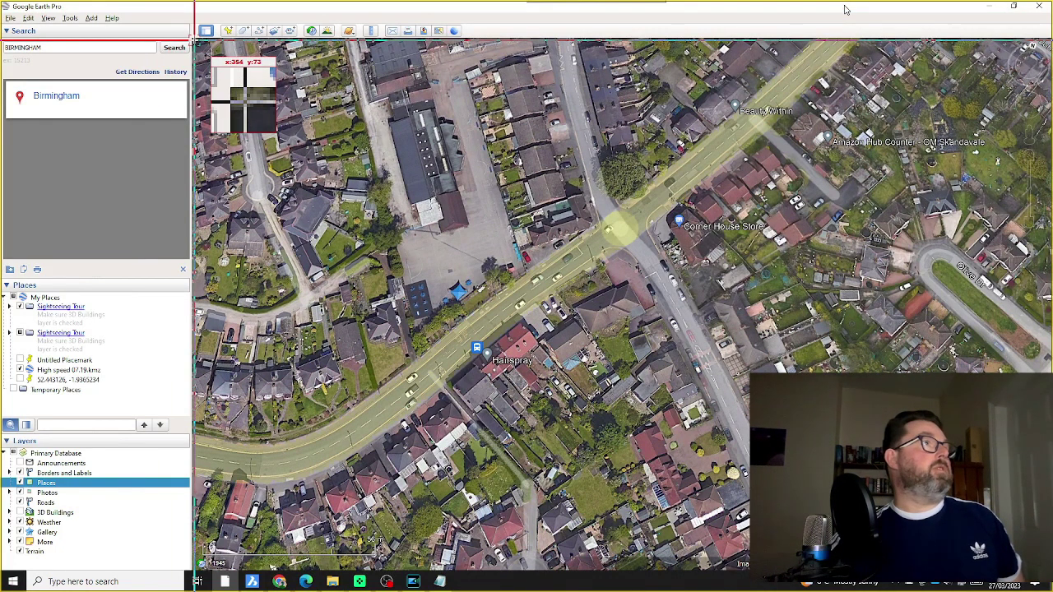
drag(194, 39, 609, 568)
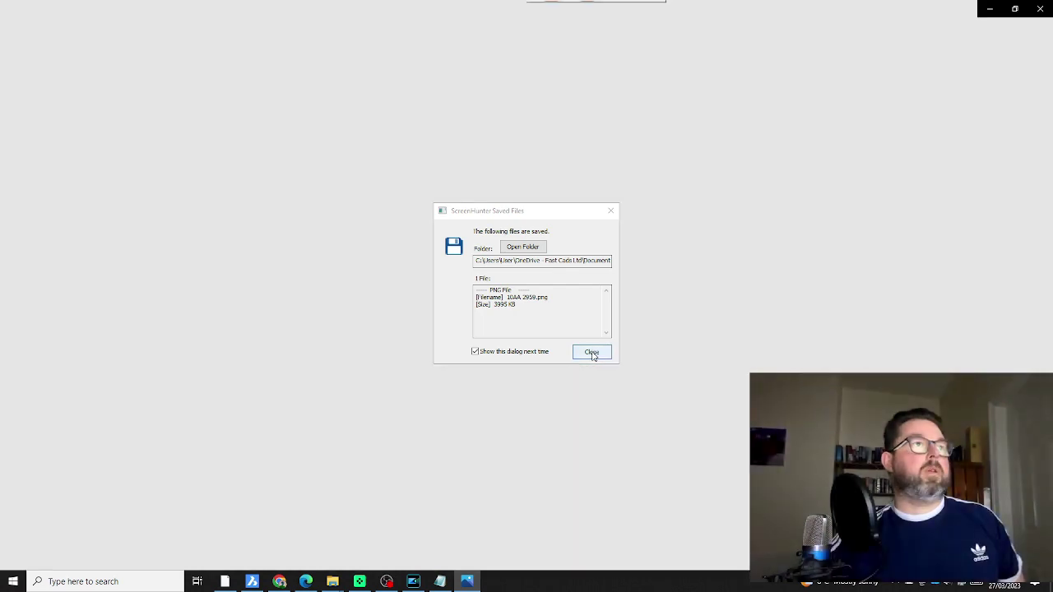
Step: Dismiss the Saved Files notice, close the screenshot viewer, and minimise Google Earth Pro
click(591, 353)
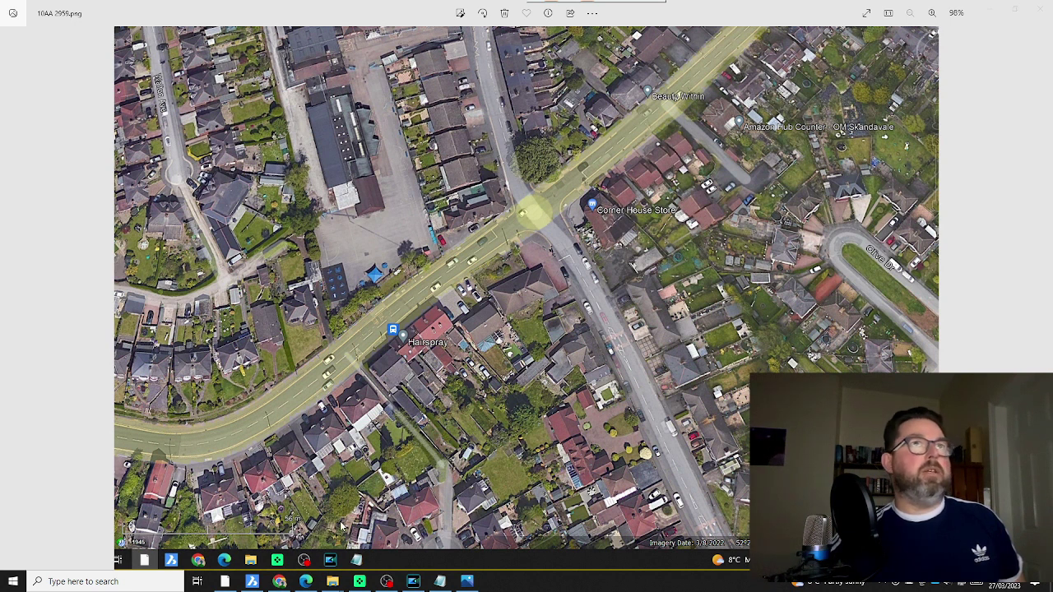
click(1044, 10)
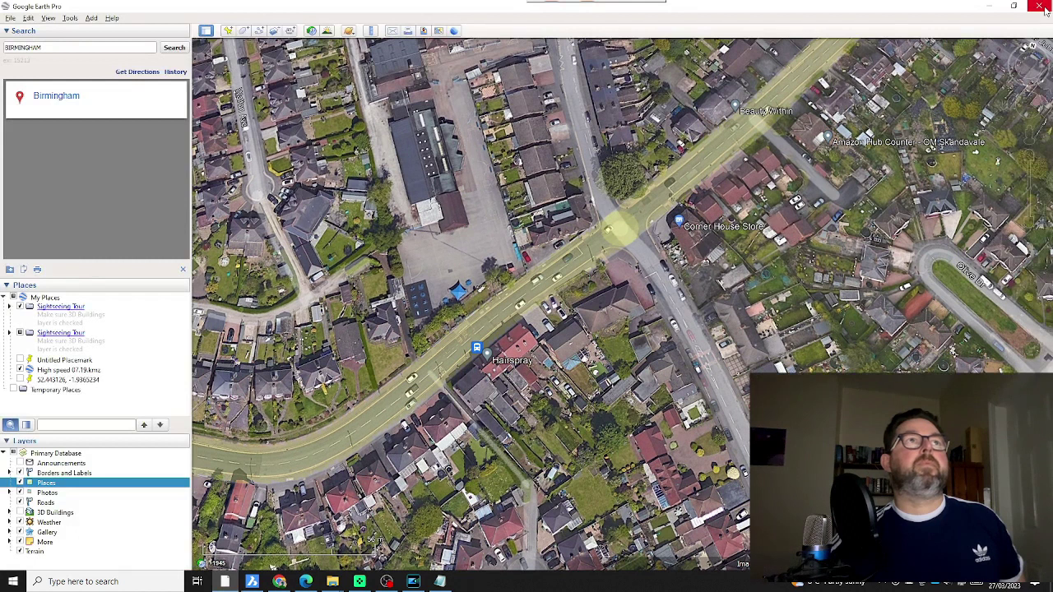
click(991, 7)
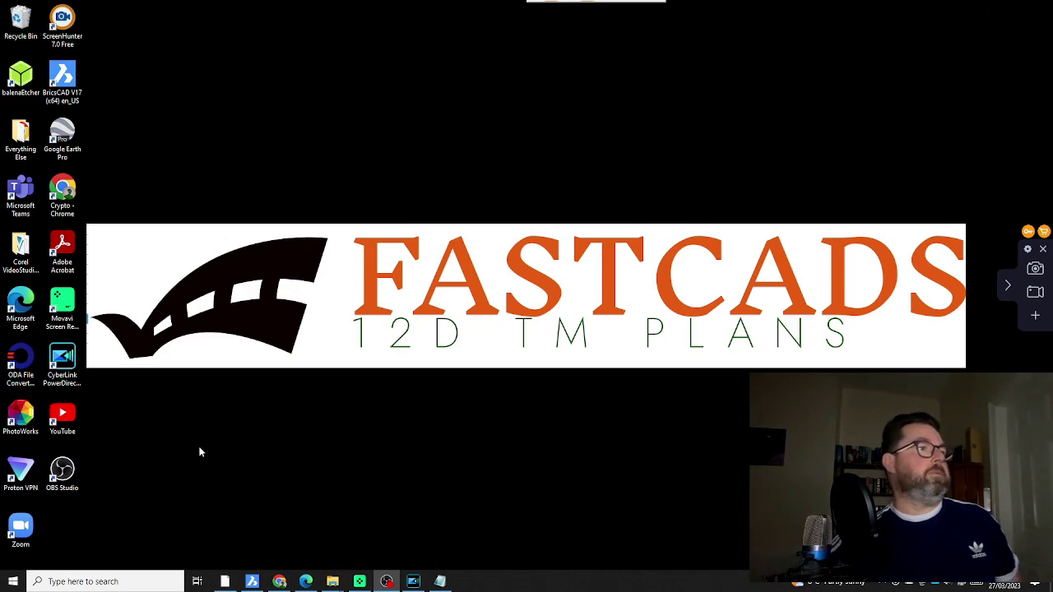